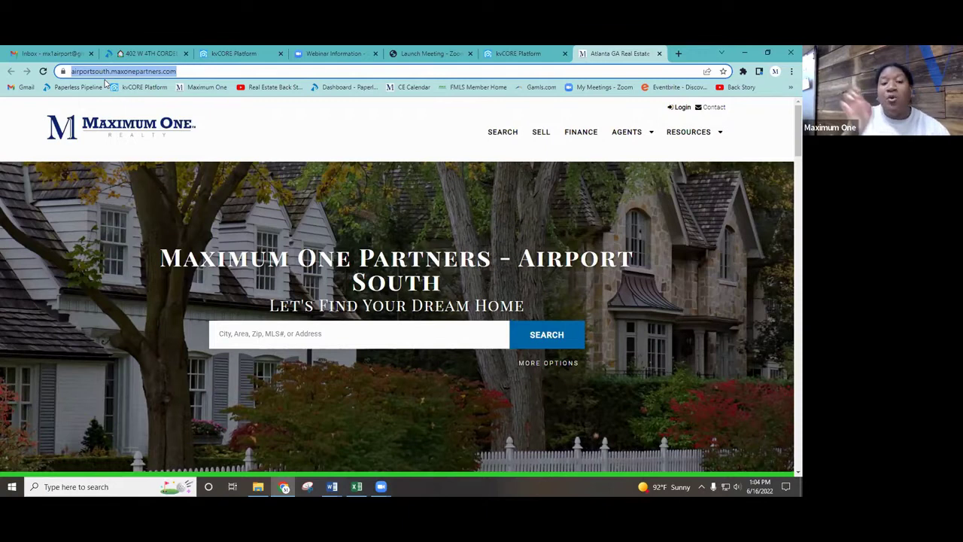
Step: Replace the site's web address with the example domain taylorsalesrealestate.com, without loading it
{"action": "left_click", "coordinate": [142, 72]}
{"action": "left_click_drag", "start_coordinate": [221, 72], "coordinate": [86, 49]}
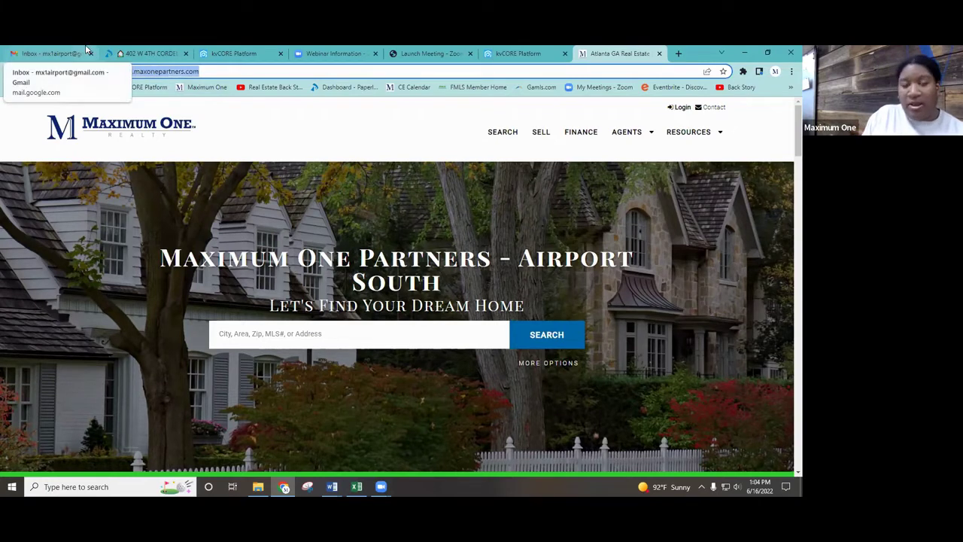
{"action": "type", "text": "httpsta"}
{"action": "left_click_drag", "start_coordinate": [105, 71], "coordinate": [63, 72]}
{"action": "type", "text": "tayl"}
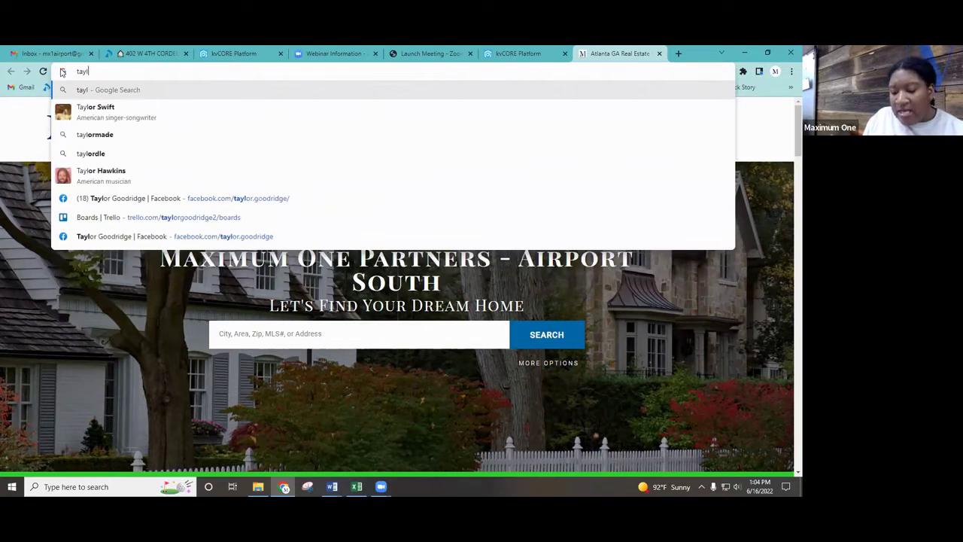
{"action": "type", "text": "orsales"}
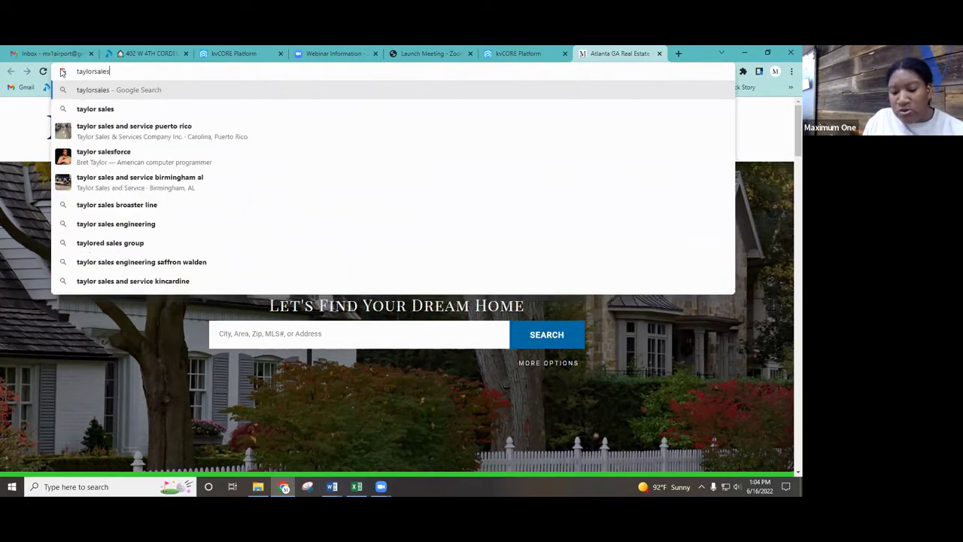
{"action": "type", "text": "realestat"}
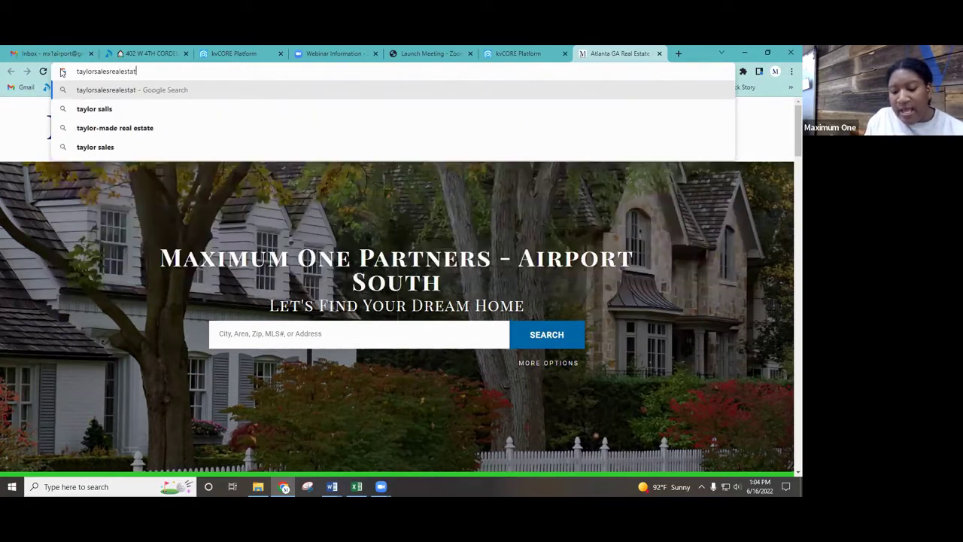
{"action": "type", "text": "e.com"}
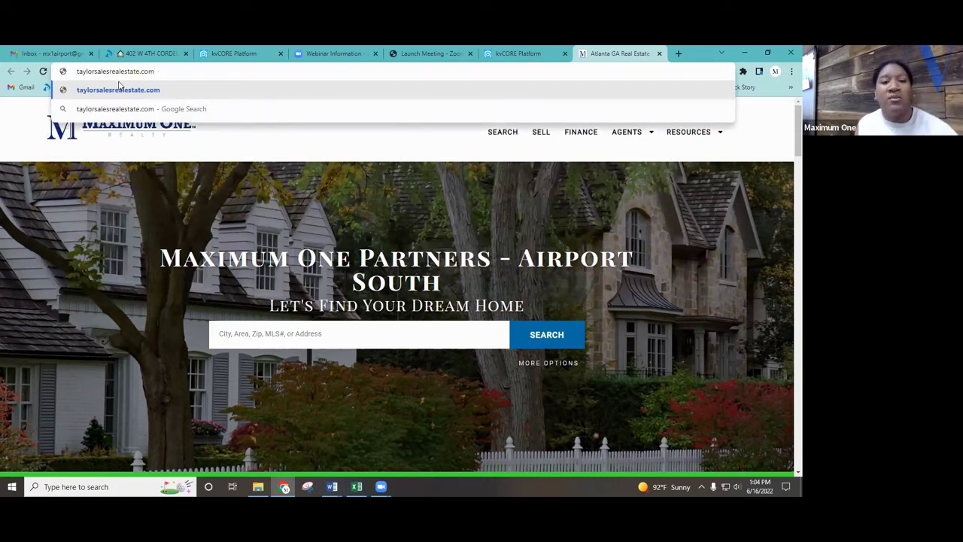
{"action": "left_click", "coordinate": [267, 200]}
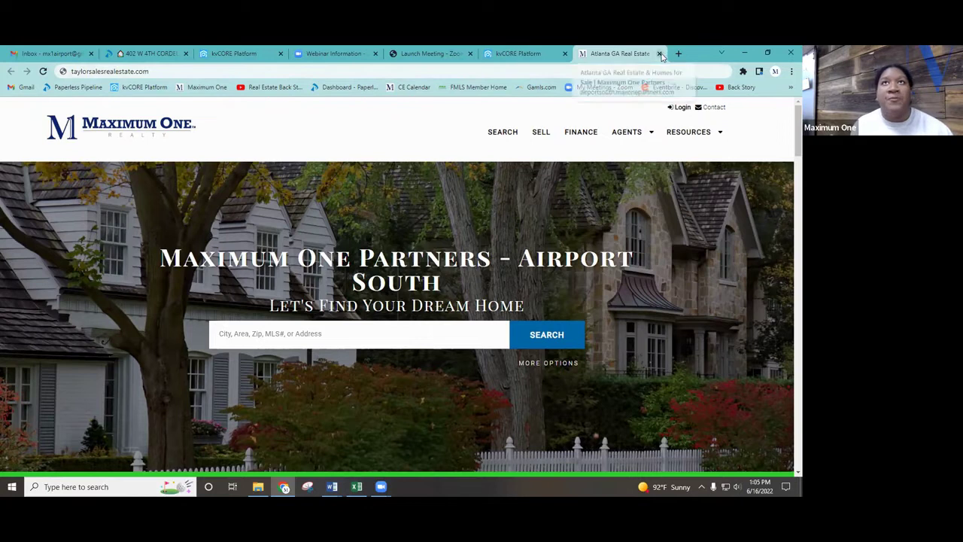
Step: Close the Atlanta GA Real Estate website and open the company listings in kvCORE
{"action": "left_click", "coordinate": [660, 53]}
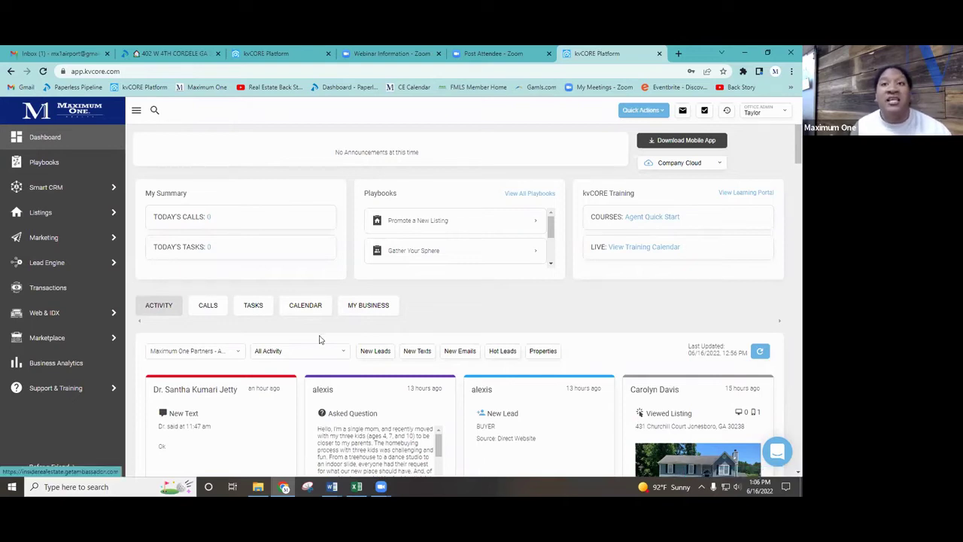
{"action": "mouse_move", "coordinate": [121, 188]}
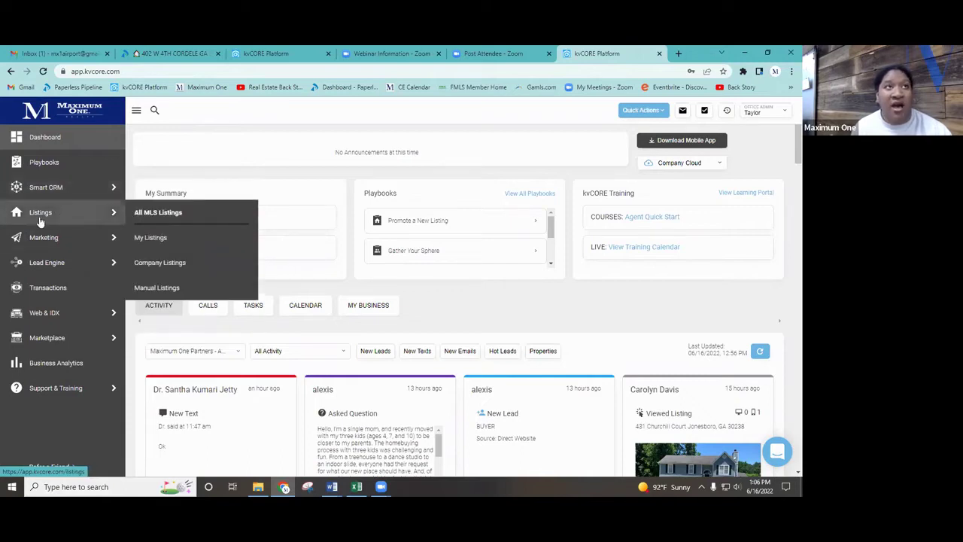
{"action": "left_click", "coordinate": [177, 268]}
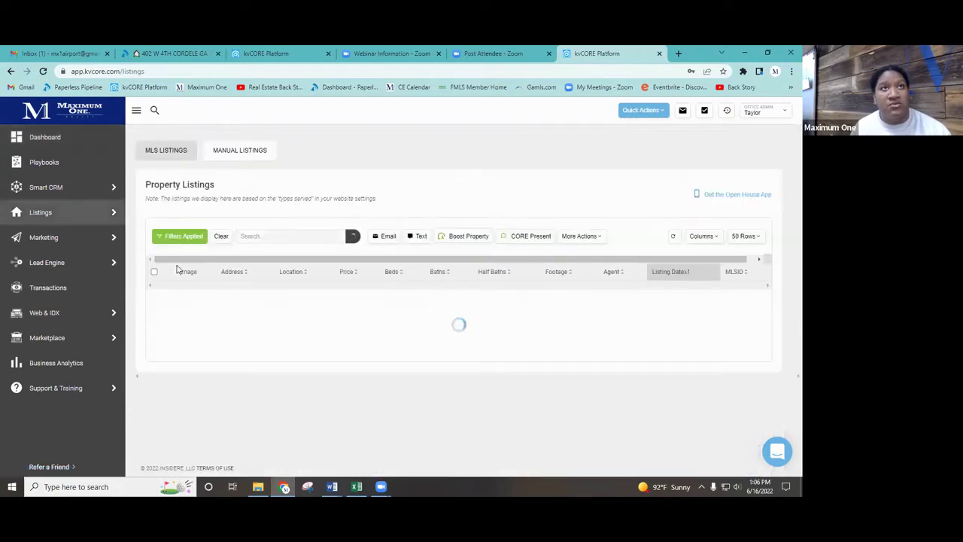
Step: Look through the company's property listings, including addresses, prices, agents and listing dates
{"action": "mouse_move", "coordinate": [84, 218]}
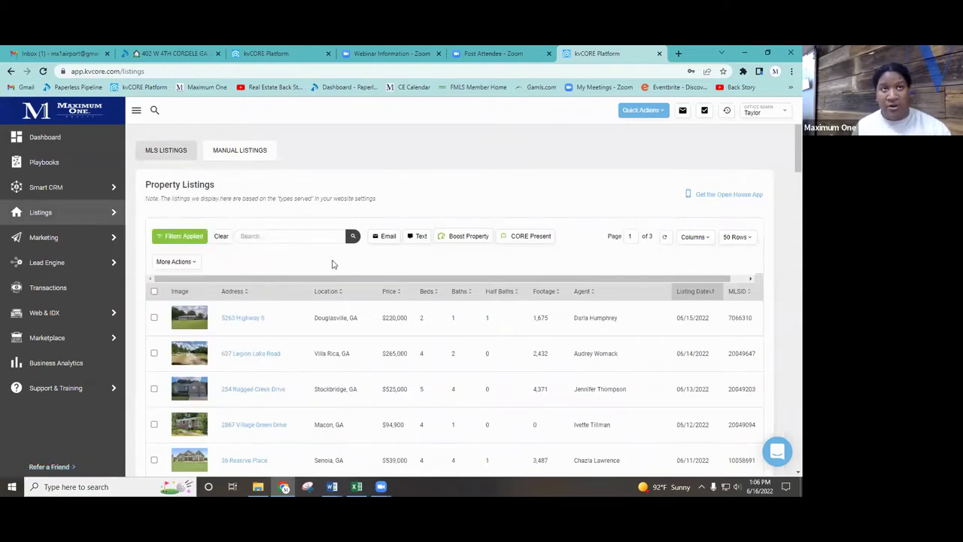
{"action": "scroll", "coordinate": [286, 294], "scroll_direction": "down", "scroll_amount": 2}
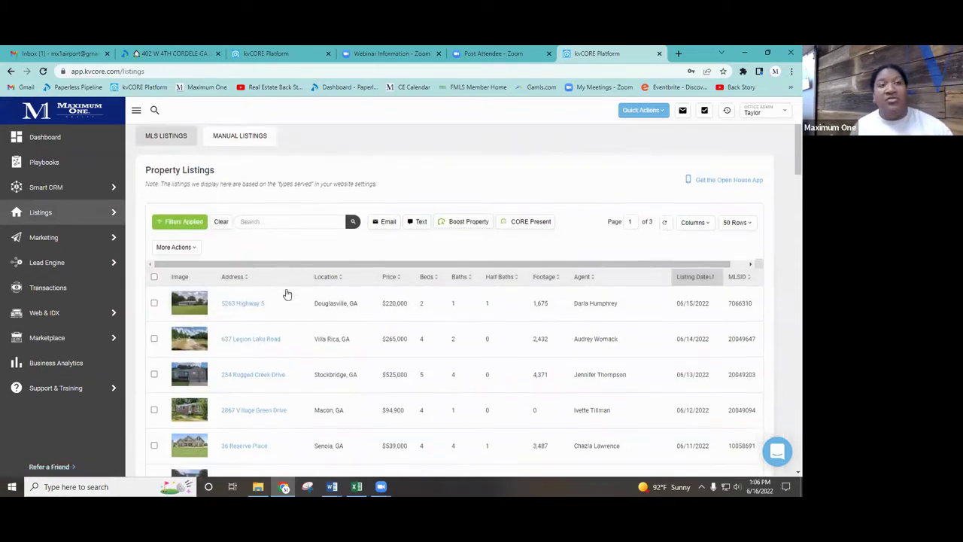
{"action": "scroll", "coordinate": [276, 316], "scroll_direction": "down", "scroll_amount": 2}
{"action": "scroll", "coordinate": [276, 318], "scroll_direction": "up", "scroll_amount": 5}
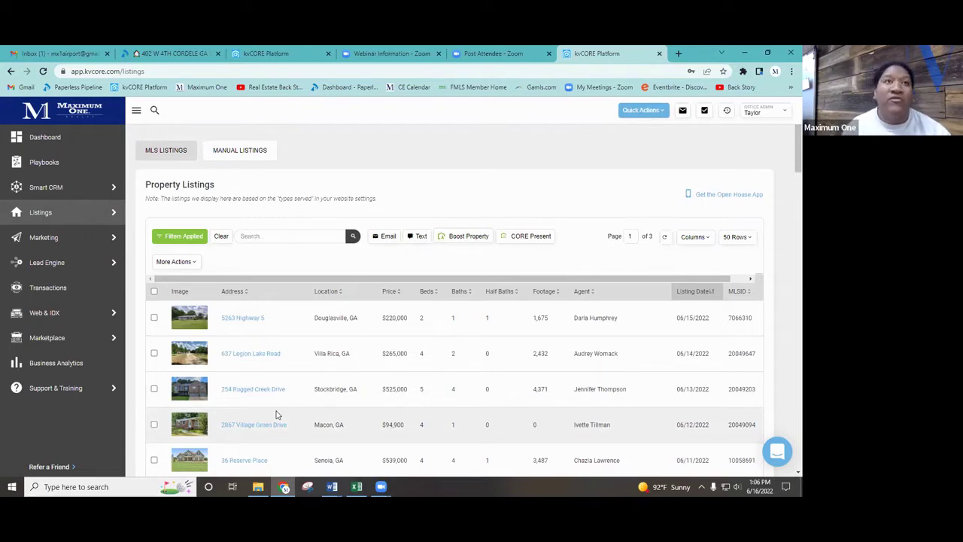
{"action": "scroll", "coordinate": [233, 306], "scroll_direction": "down", "scroll_amount": 1}
{"action": "scroll", "coordinate": [244, 382], "scroll_direction": "down", "scroll_amount": 4}
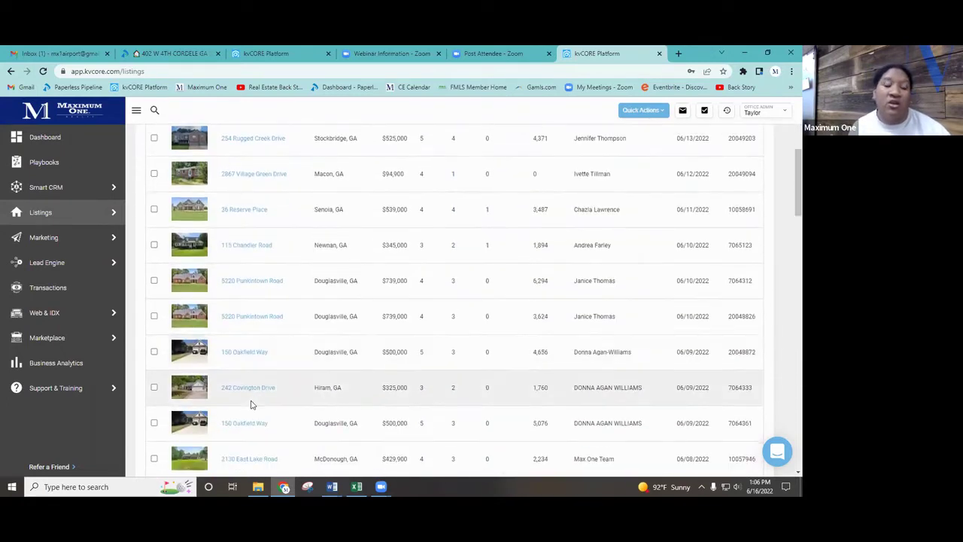
{"action": "scroll", "coordinate": [251, 402], "scroll_direction": "up", "scroll_amount": 6}
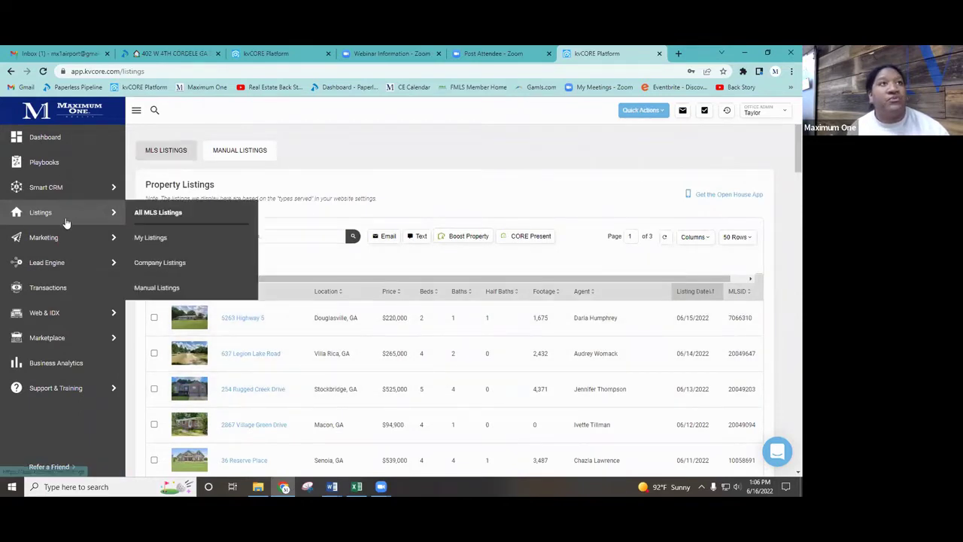
Step: Show all contacts in the Smart CRM and open the active buyer lead created 06/15/2022
{"action": "mouse_move", "coordinate": [35, 196]}
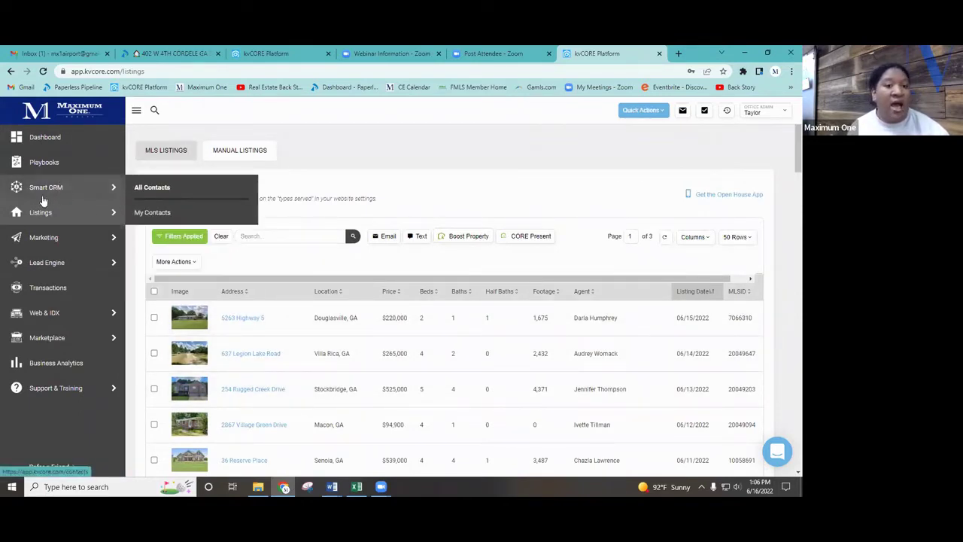
{"action": "mouse_move", "coordinate": [85, 248]}
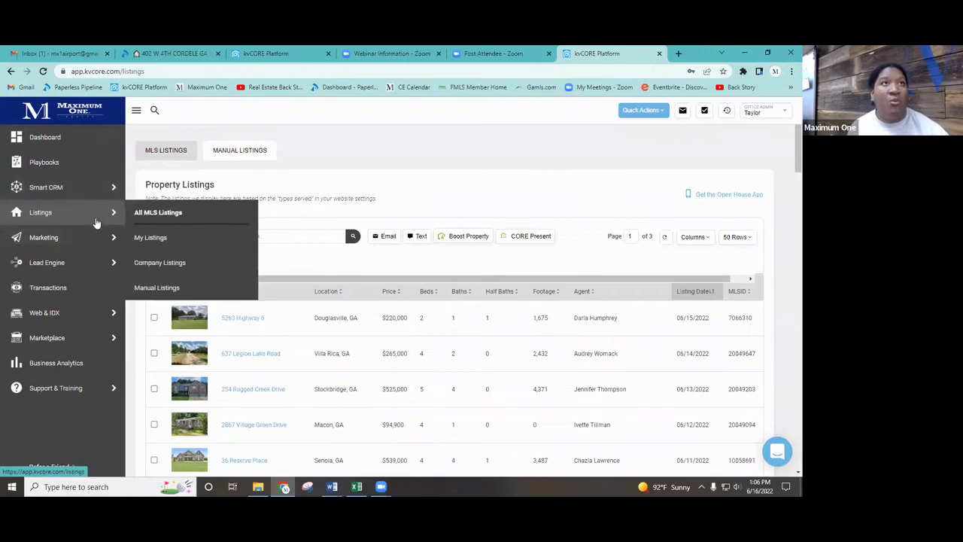
{"action": "mouse_move", "coordinate": [85, 194]}
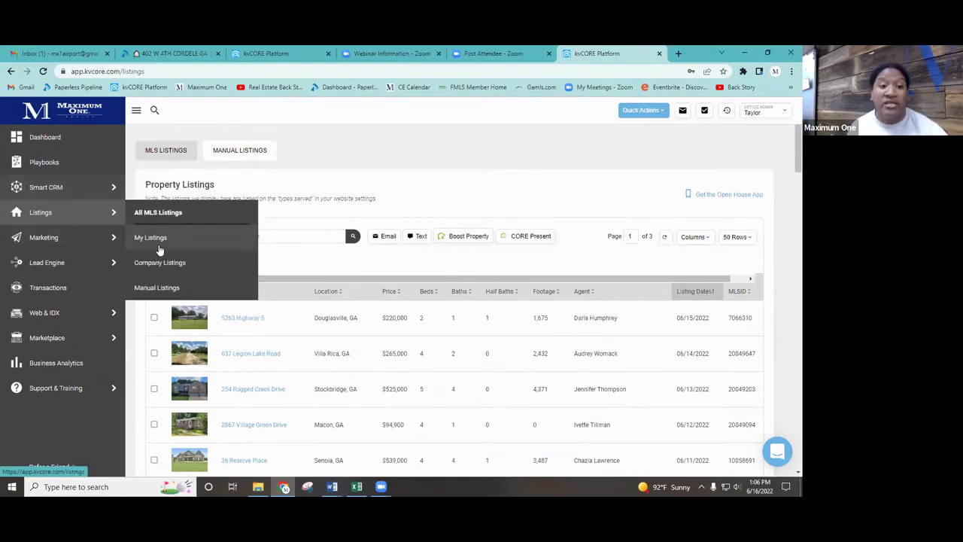
{"action": "left_click", "coordinate": [69, 193]}
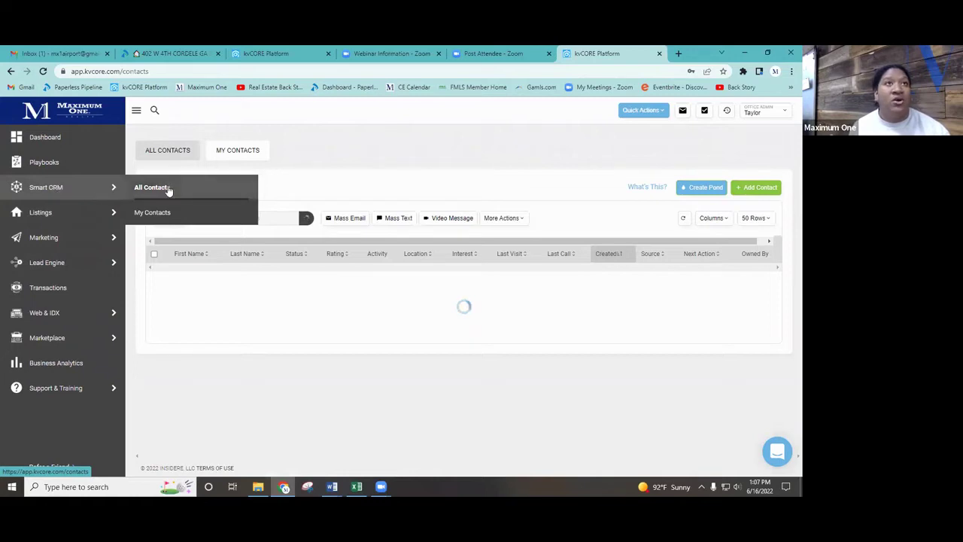
{"action": "left_click", "coordinate": [147, 155]}
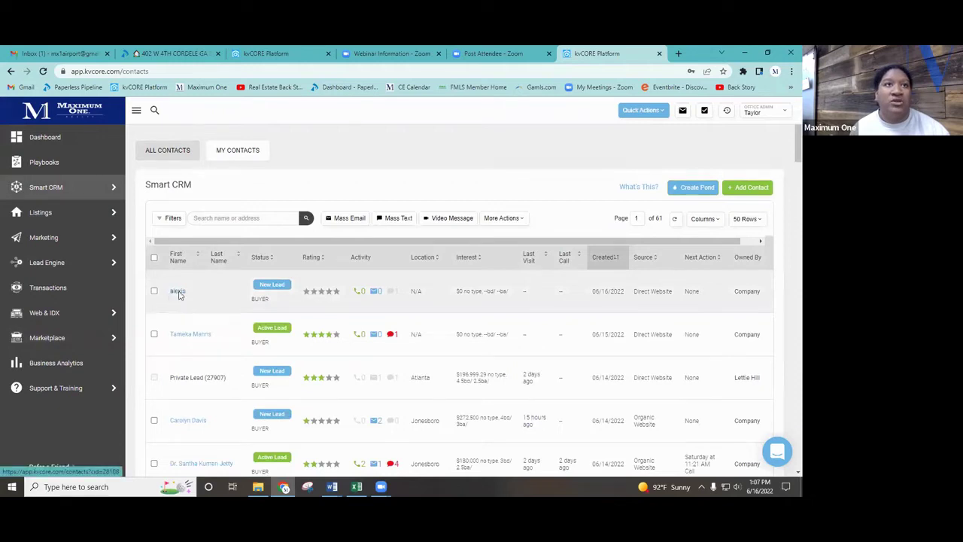
{"action": "left_click", "coordinate": [188, 336]}
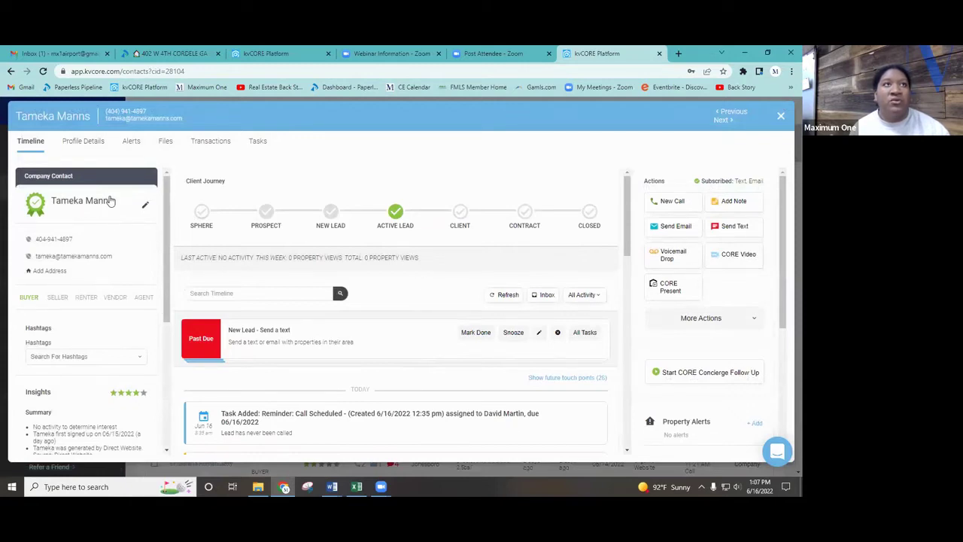
Step: Examine the lead's contact record, including the client journey, activity timeline, available actions, alerts, campaigns and reports
{"action": "scroll", "coordinate": [738, 322], "scroll_direction": "down", "scroll_amount": 1}
{"action": "scroll", "coordinate": [738, 322], "scroll_direction": "down", "scroll_amount": 2}
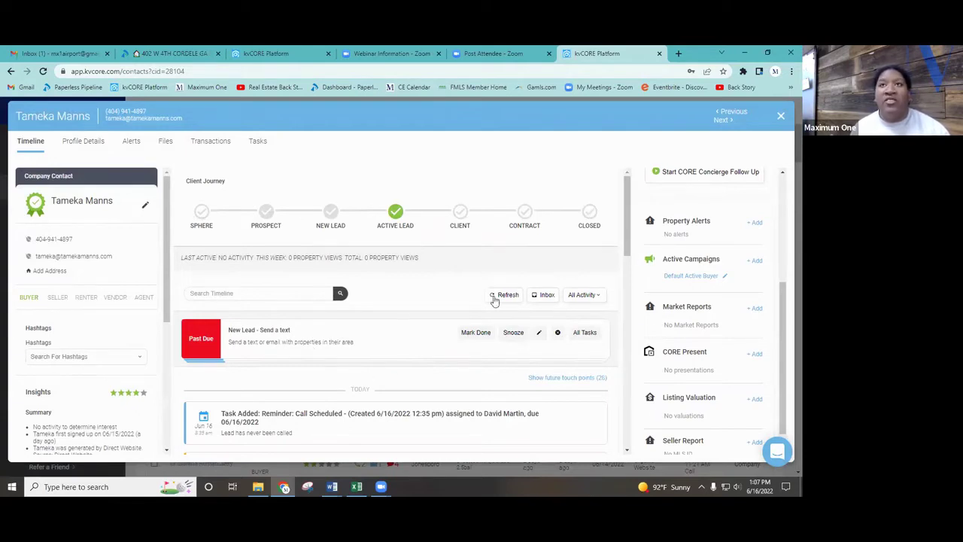
{"action": "scroll", "coordinate": [484, 308], "scroll_direction": "down", "scroll_amount": 10}
{"action": "scroll", "coordinate": [379, 316], "scroll_direction": "down", "scroll_amount": 2}
{"action": "scroll", "coordinate": [379, 316], "scroll_direction": "up", "scroll_amount": 12}
{"action": "scroll", "coordinate": [275, 376], "scroll_direction": "up", "scroll_amount": 2}
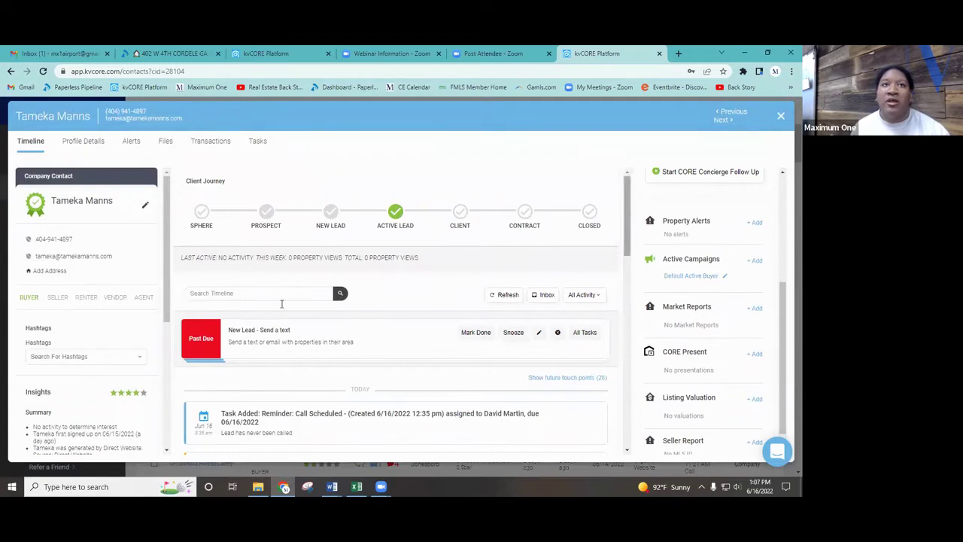
{"action": "scroll", "coordinate": [258, 252], "scroll_direction": "down", "scroll_amount": 5}
{"action": "scroll", "coordinate": [313, 423], "scroll_direction": "up", "scroll_amount": 8}
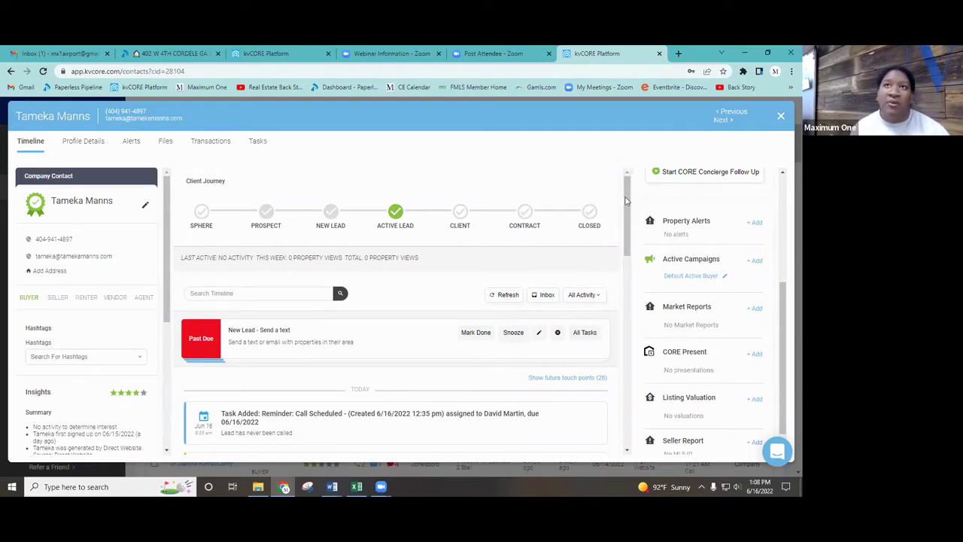
Step: Start a new property alert for the lead and set its search area to Henry County, GA
{"action": "left_click", "coordinate": [757, 224]}
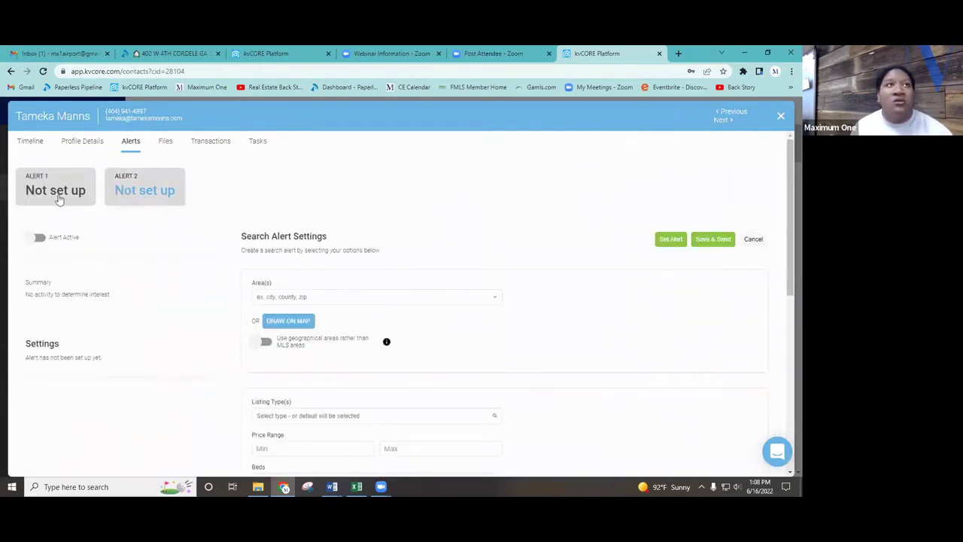
{"action": "scroll", "coordinate": [157, 245], "scroll_direction": "down", "scroll_amount": 2}
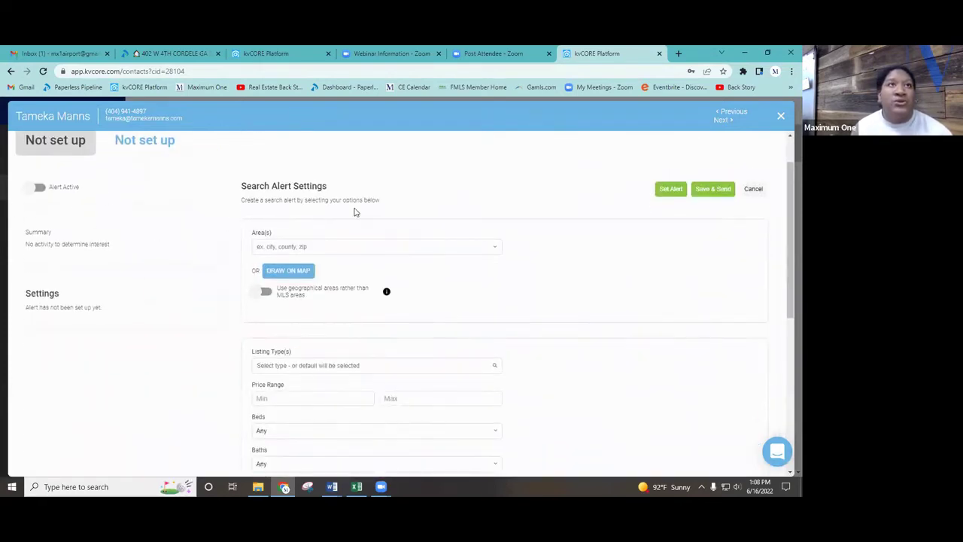
{"action": "scroll", "coordinate": [34, 188], "scroll_direction": "up", "scroll_amount": 2}
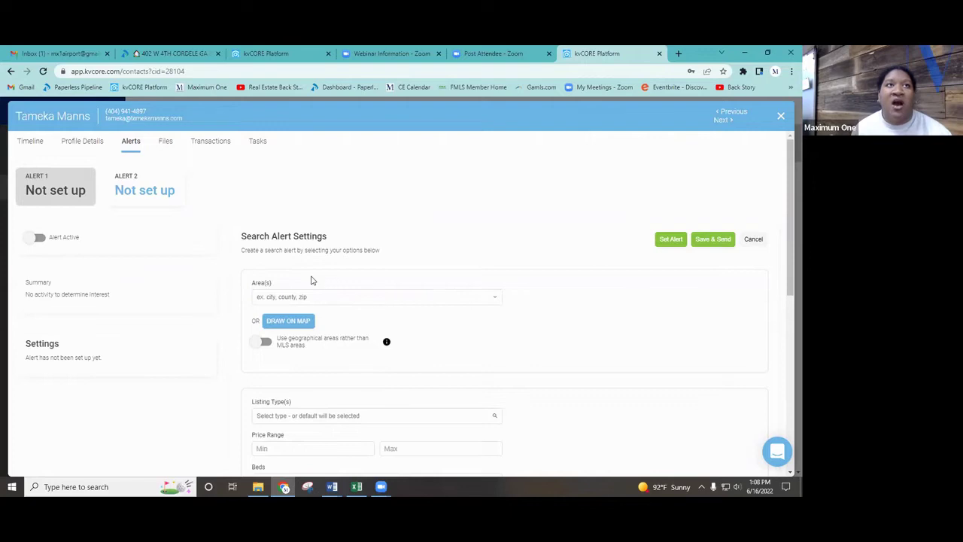
{"action": "scroll", "coordinate": [313, 280], "scroll_direction": "down", "scroll_amount": 2}
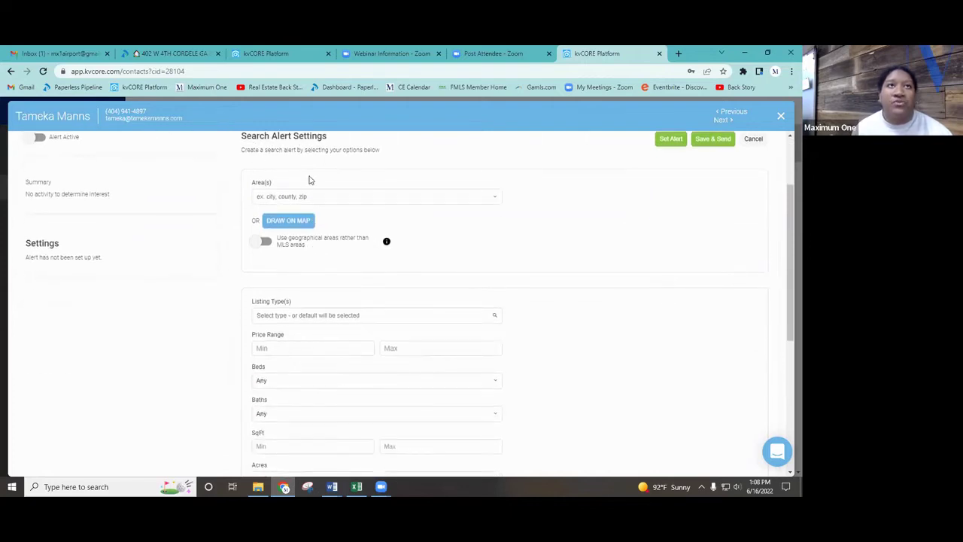
{"action": "left_click", "coordinate": [299, 196]}
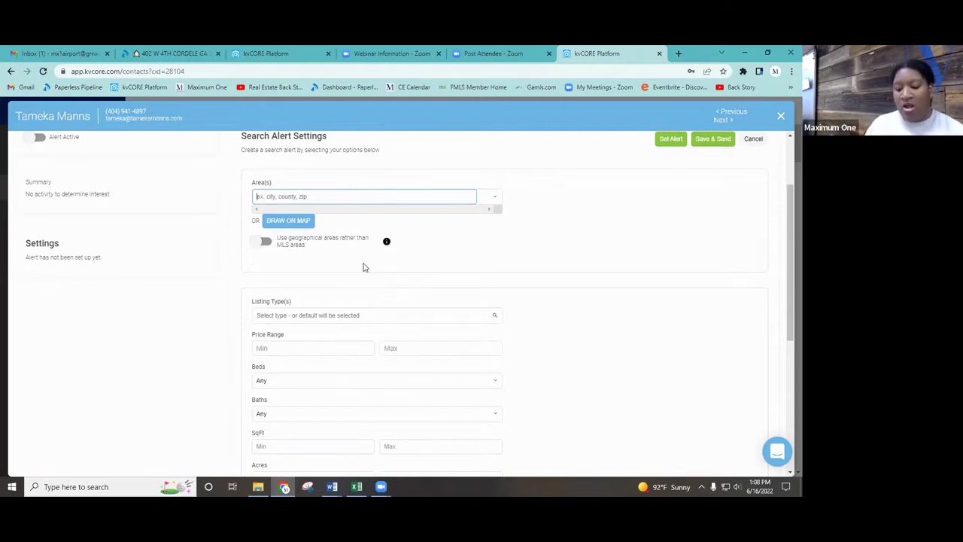
{"action": "type", "text": "Henry"}
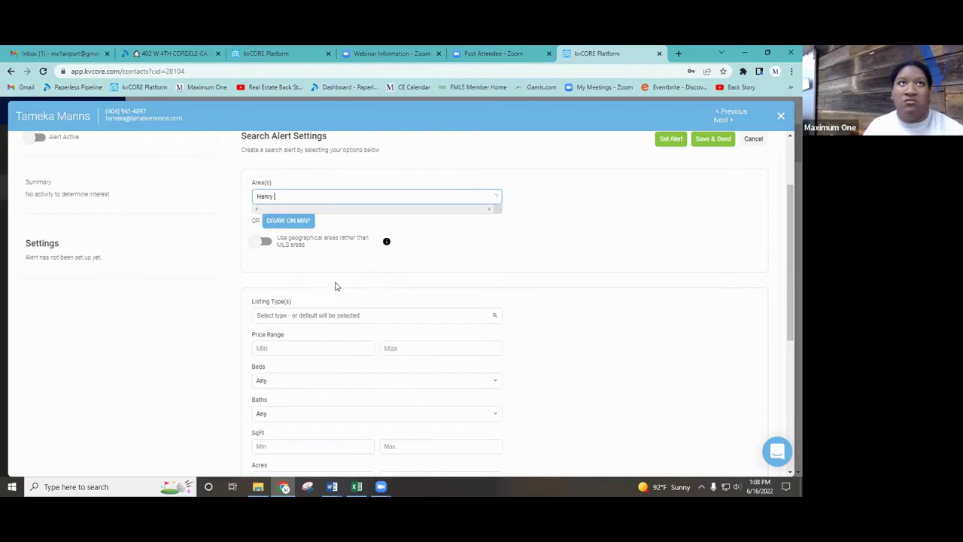
{"action": "type", "text": " co"}
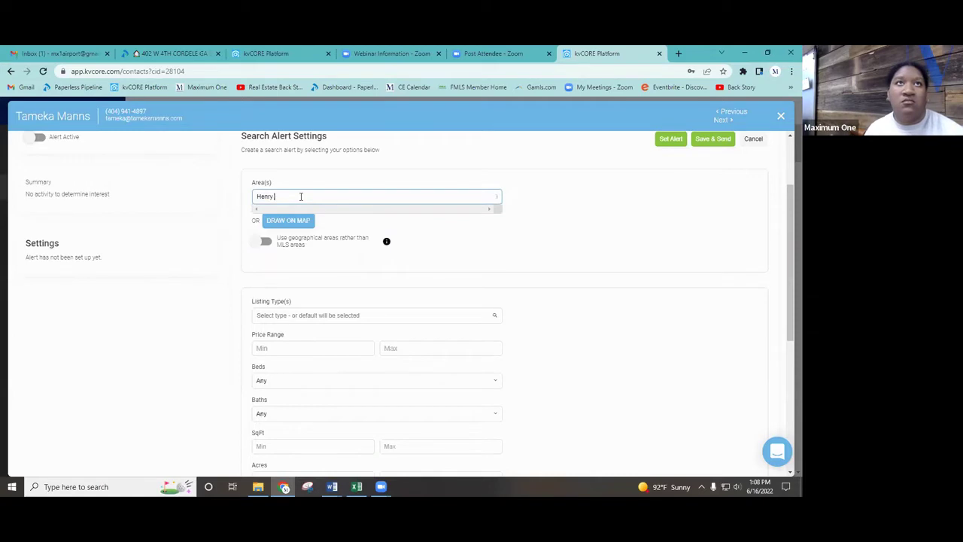
{"action": "left_click", "coordinate": [295, 212]}
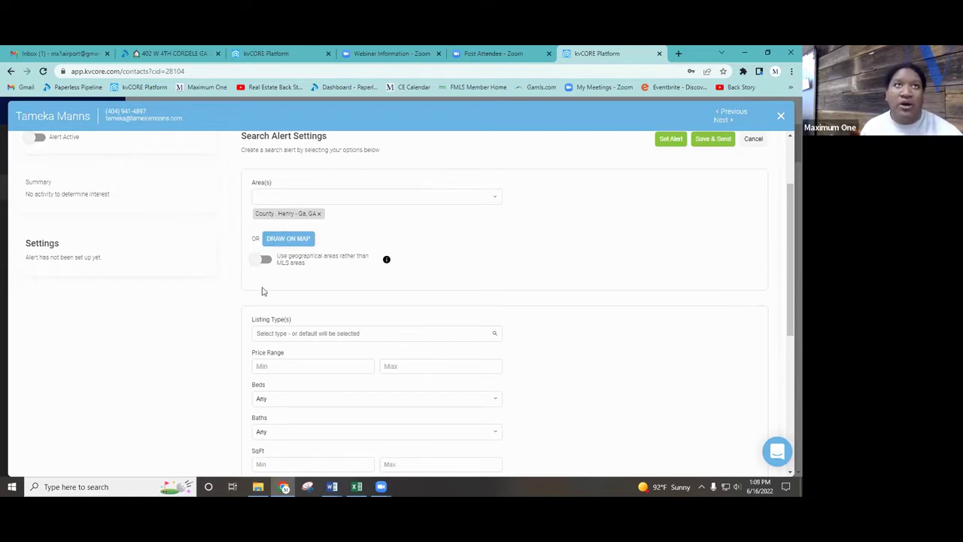
Step: Restrict the property alert's listing type to Single Family
{"action": "scroll", "coordinate": [308, 310], "scroll_direction": "down", "scroll_amount": 1}
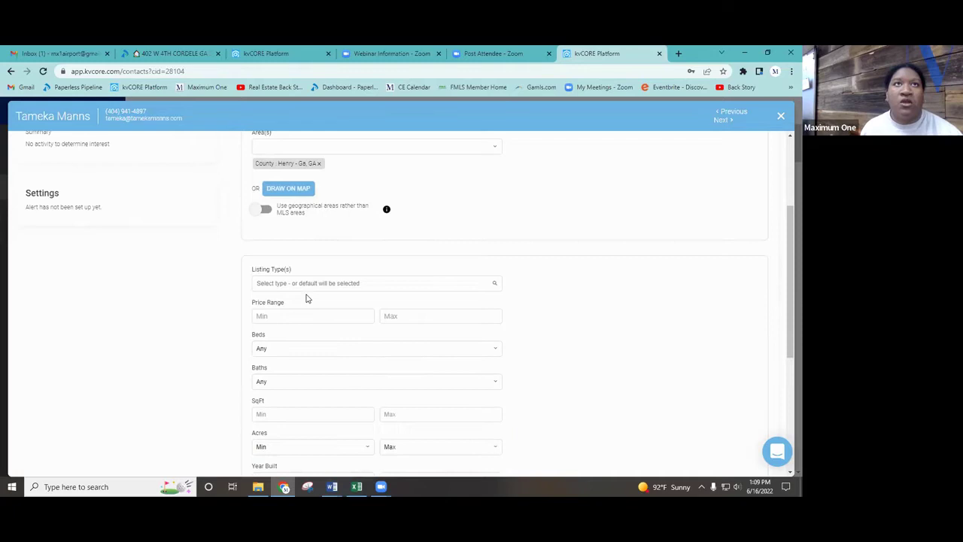
{"action": "scroll", "coordinate": [305, 297], "scroll_direction": "down", "scroll_amount": 1}
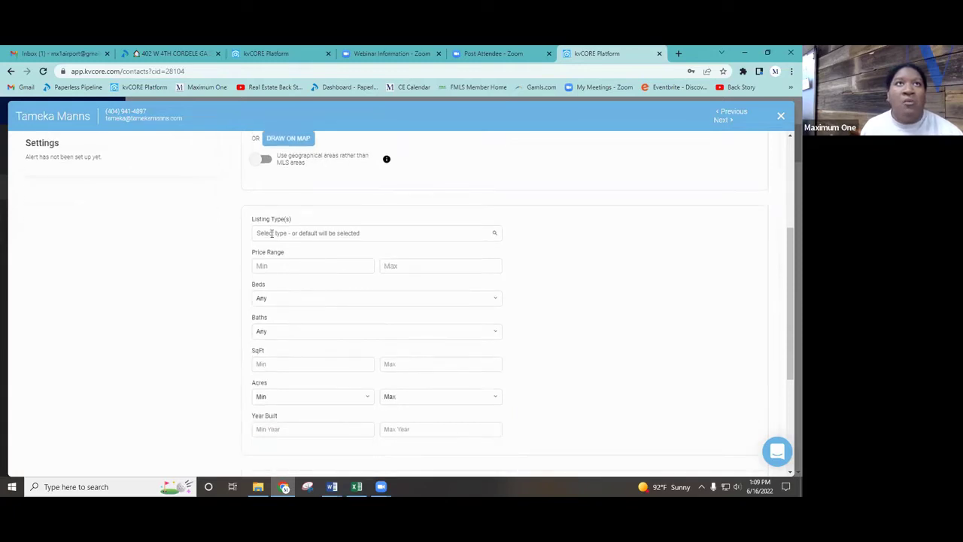
{"action": "left_click", "coordinate": [272, 233]}
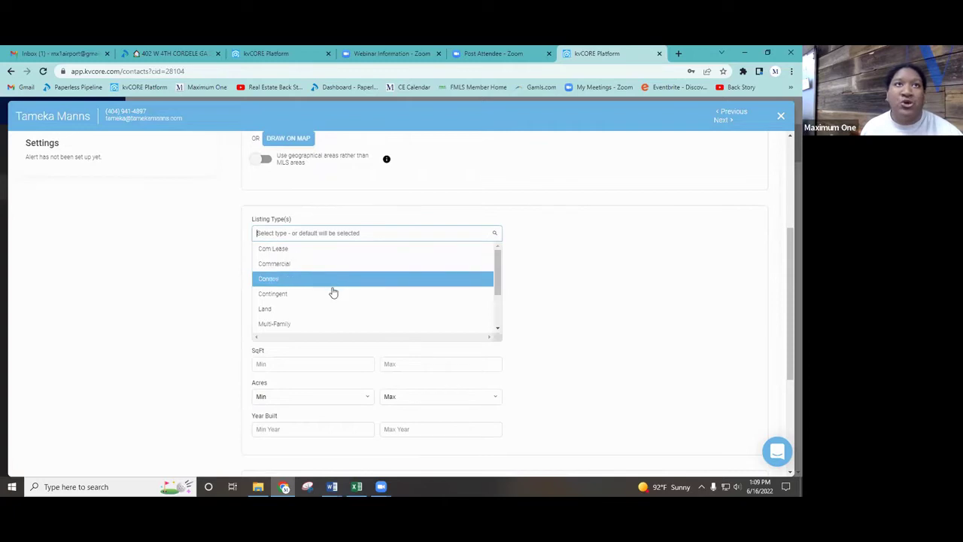
{"action": "scroll", "coordinate": [333, 290], "scroll_direction": "down", "scroll_amount": 1}
{"action": "scroll", "coordinate": [322, 279], "scroll_direction": "down", "scroll_amount": 2}
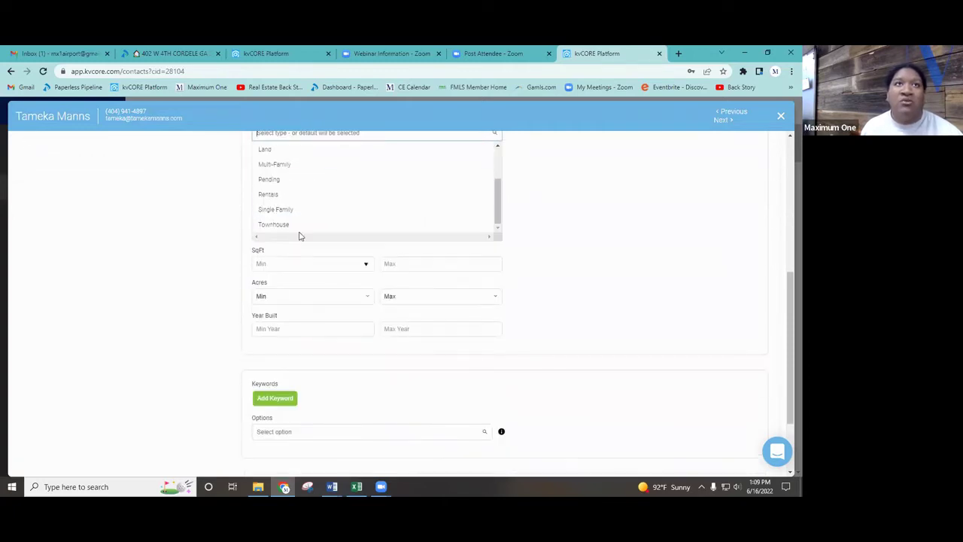
{"action": "scroll", "coordinate": [324, 267], "scroll_direction": "up", "scroll_amount": 2}
{"action": "scroll", "coordinate": [383, 282], "scroll_direction": "up", "scroll_amount": 1}
{"action": "scroll", "coordinate": [361, 286], "scroll_direction": "down", "scroll_amount": 2}
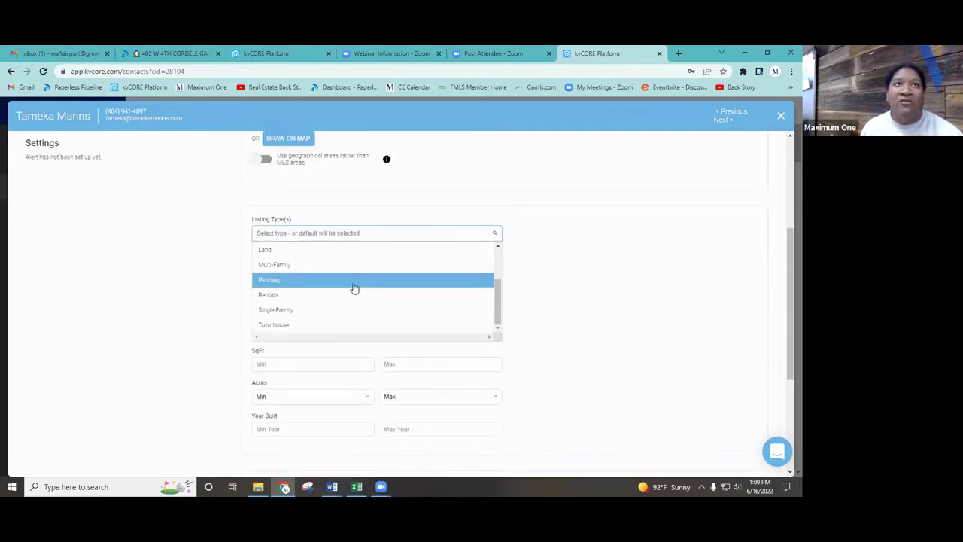
{"action": "scroll", "coordinate": [361, 286], "scroll_direction": "down", "scroll_amount": 2}
{"action": "left_click", "coordinate": [295, 209]}
{"action": "scroll", "coordinate": [337, 247], "scroll_direction": "up", "scroll_amount": 3}
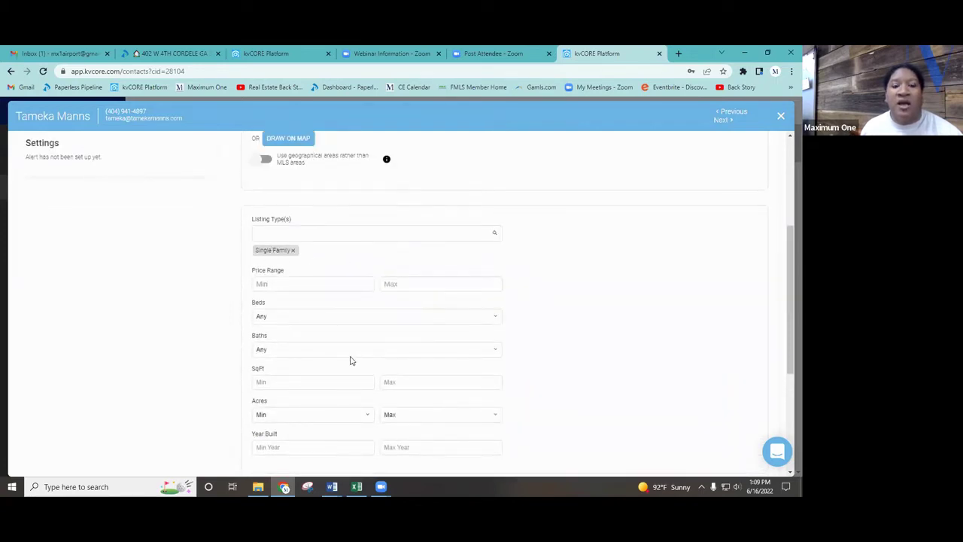
Step: Set the alert's price range to a minimum of $300,000 and a maximum of $500,000
{"action": "left_click", "coordinate": [281, 286]}
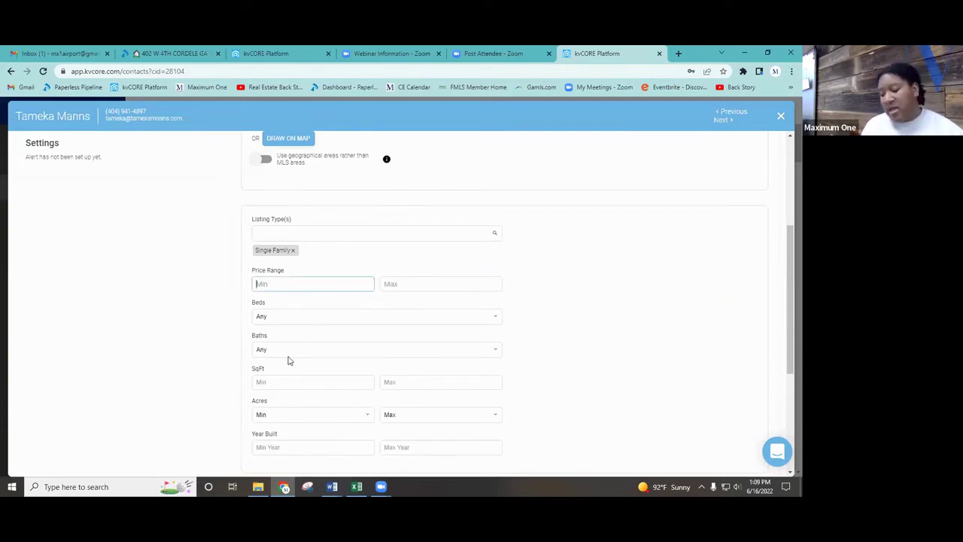
{"action": "type", "text": "300000"}
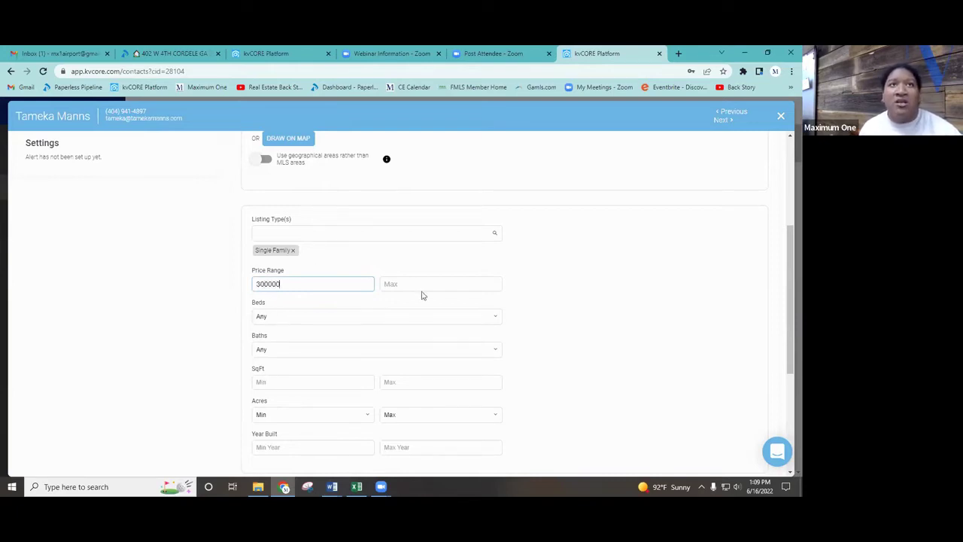
{"action": "left_click", "coordinate": [425, 286]}
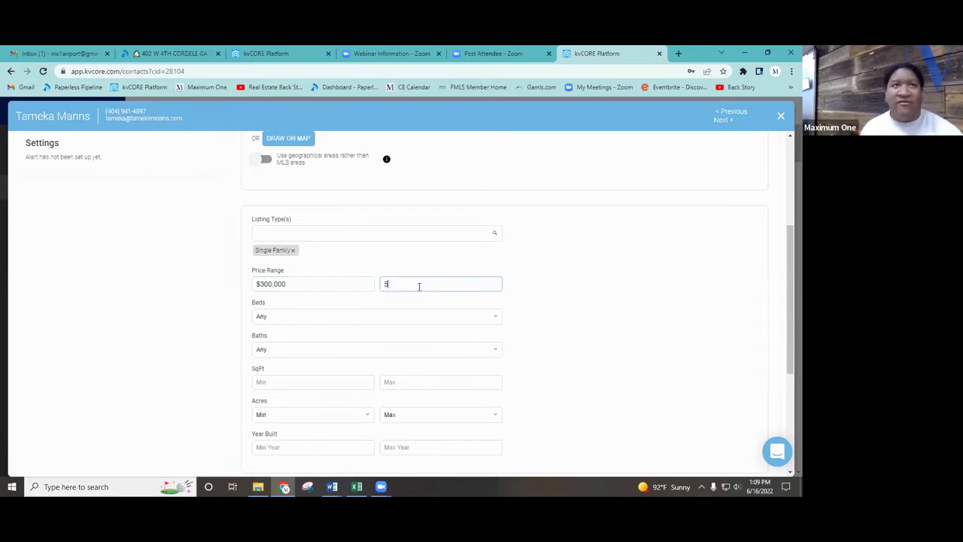
{"action": "left_click", "coordinate": [601, 278]}
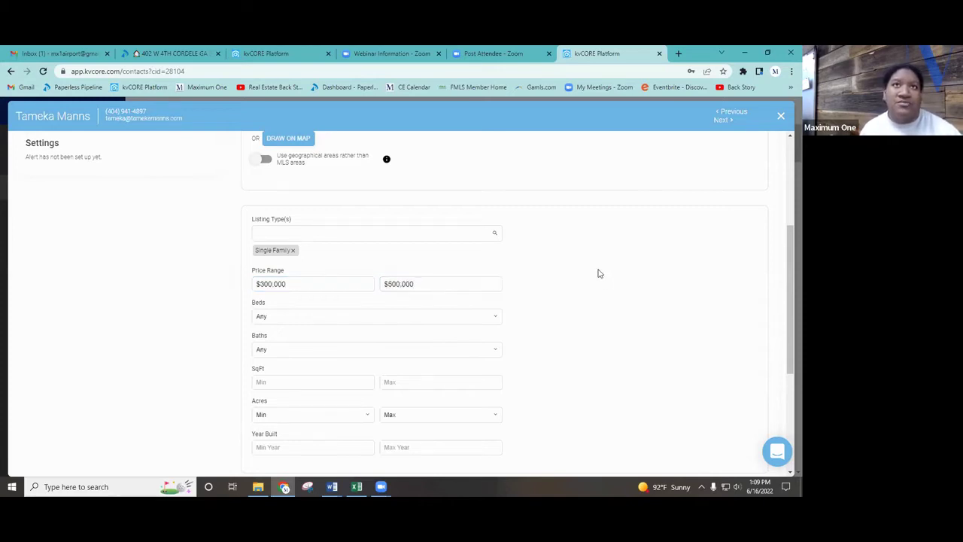
Step: Require 3+ beds and 2+ baths in the property alert
{"action": "left_click", "coordinate": [294, 317]}
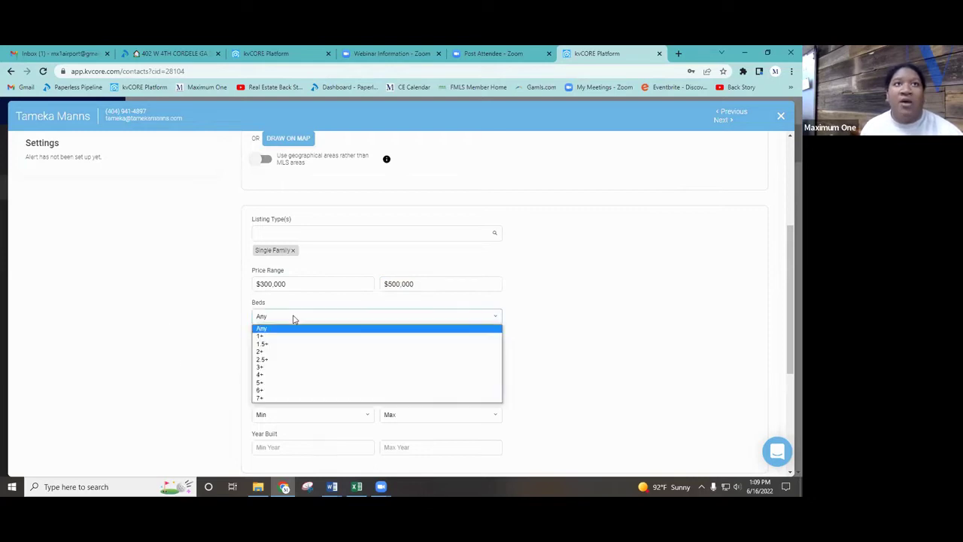
{"action": "left_click", "coordinate": [287, 367]}
{"action": "left_click", "coordinate": [285, 352]}
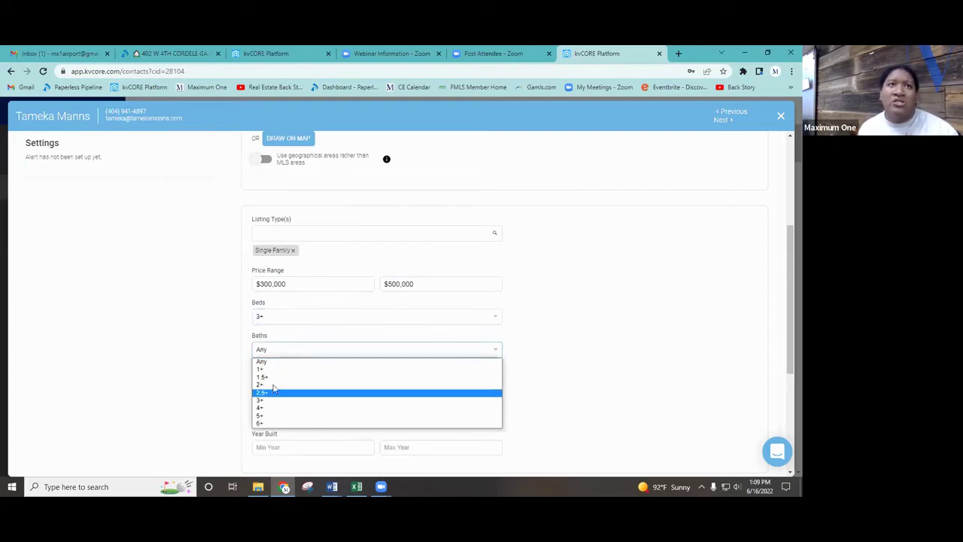
{"action": "left_click", "coordinate": [269, 384]}
Step: Try ASAP and Daily as the property alert's sending frequency
{"action": "scroll", "coordinate": [271, 331], "scroll_direction": "down", "scroll_amount": 1}
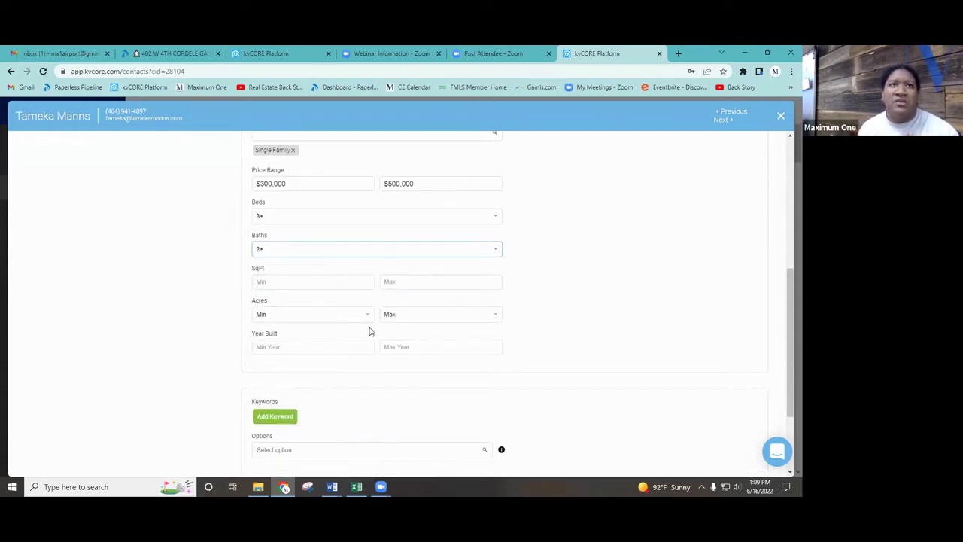
{"action": "scroll", "coordinate": [301, 362], "scroll_direction": "down", "scroll_amount": 1}
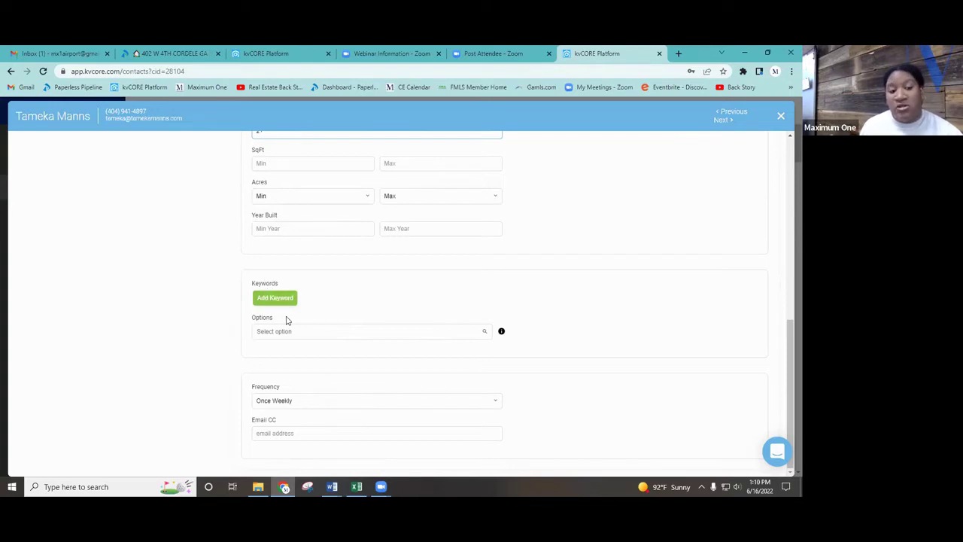
{"action": "left_click", "coordinate": [271, 404]}
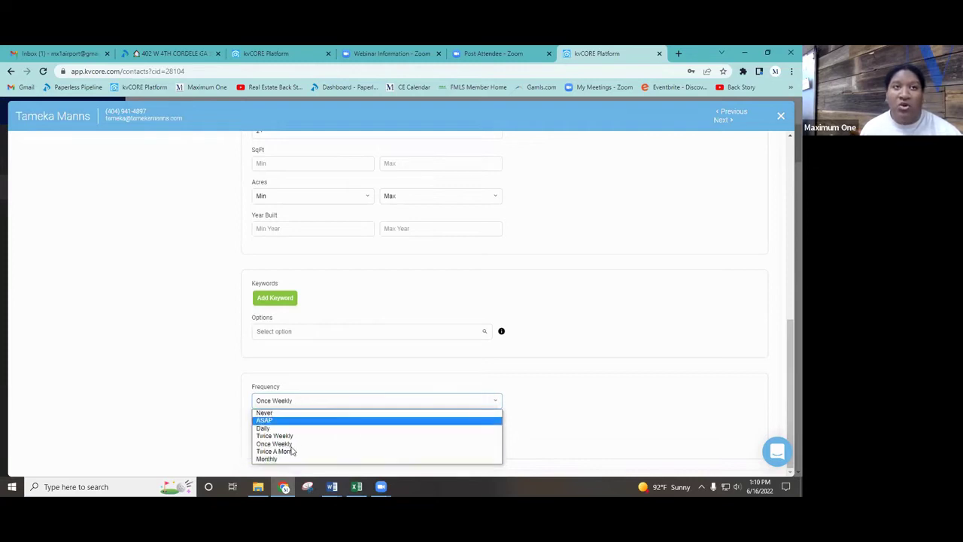
{"action": "scroll", "coordinate": [244, 364], "scroll_direction": "up", "scroll_amount": 10}
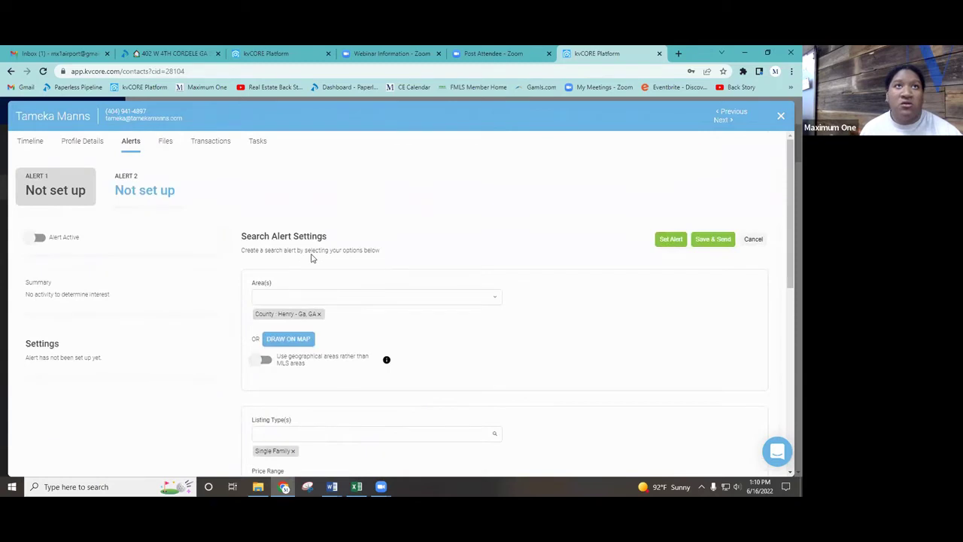
{"action": "scroll", "coordinate": [226, 323], "scroll_direction": "down", "scroll_amount": 10}
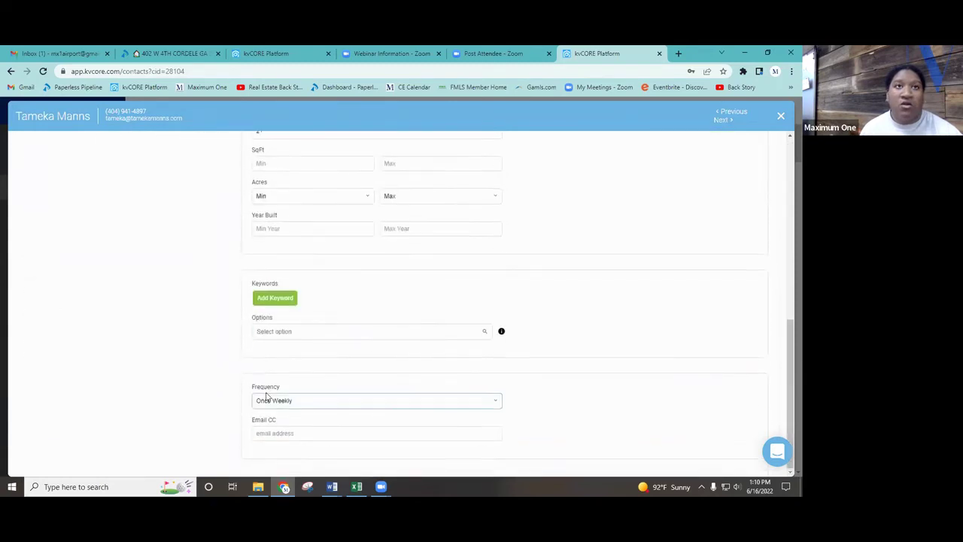
{"action": "left_click", "coordinate": [268, 406]}
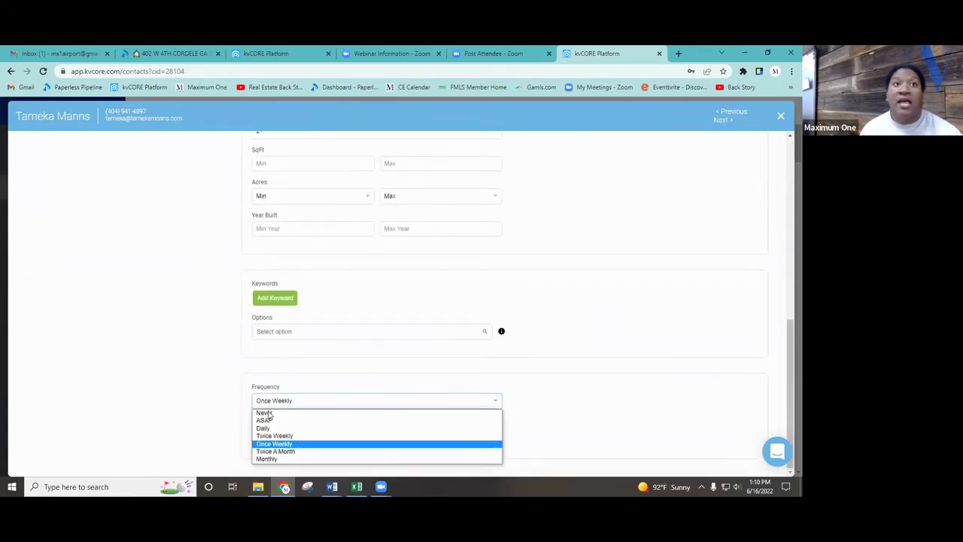
{"action": "left_click", "coordinate": [271, 421]}
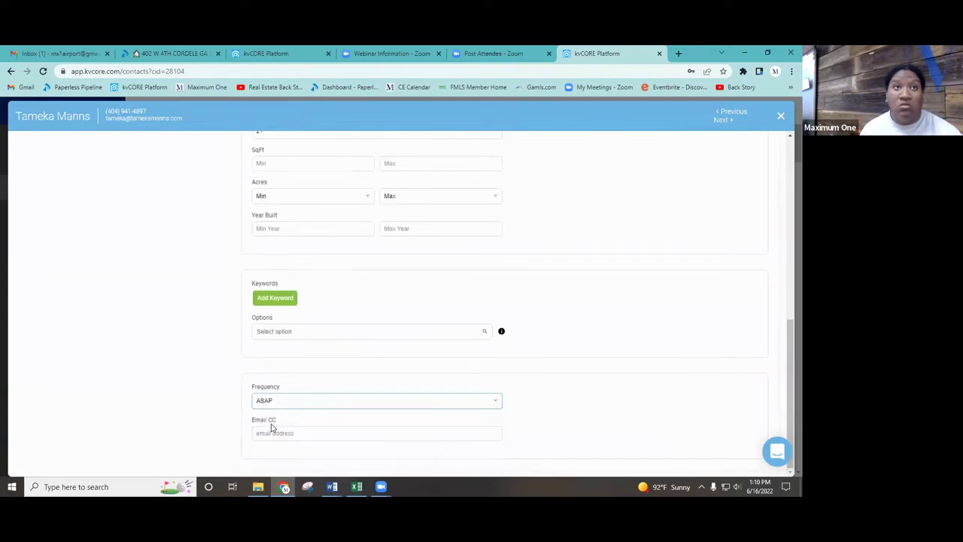
{"action": "left_click", "coordinate": [284, 402]}
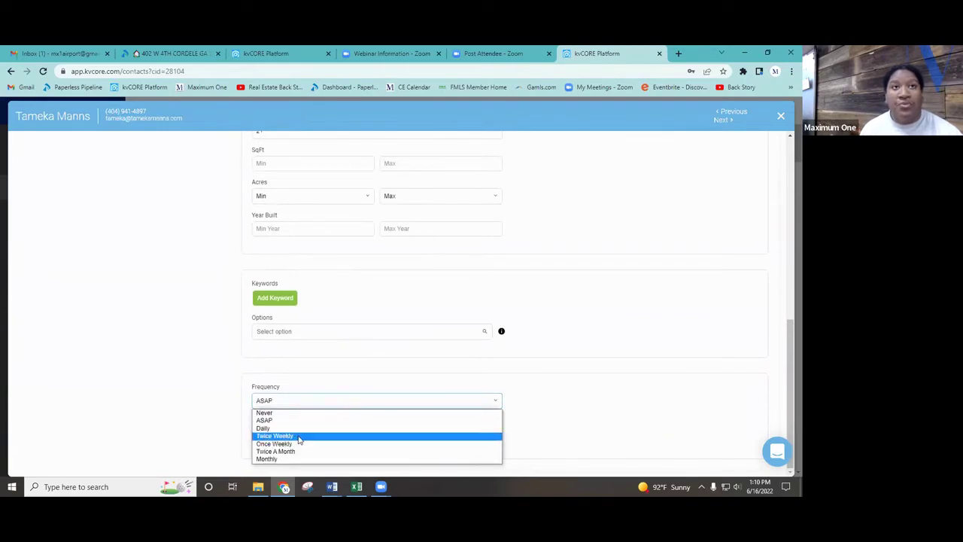
{"action": "key", "text": "Escape"}
{"action": "left_click", "coordinate": [314, 406]}
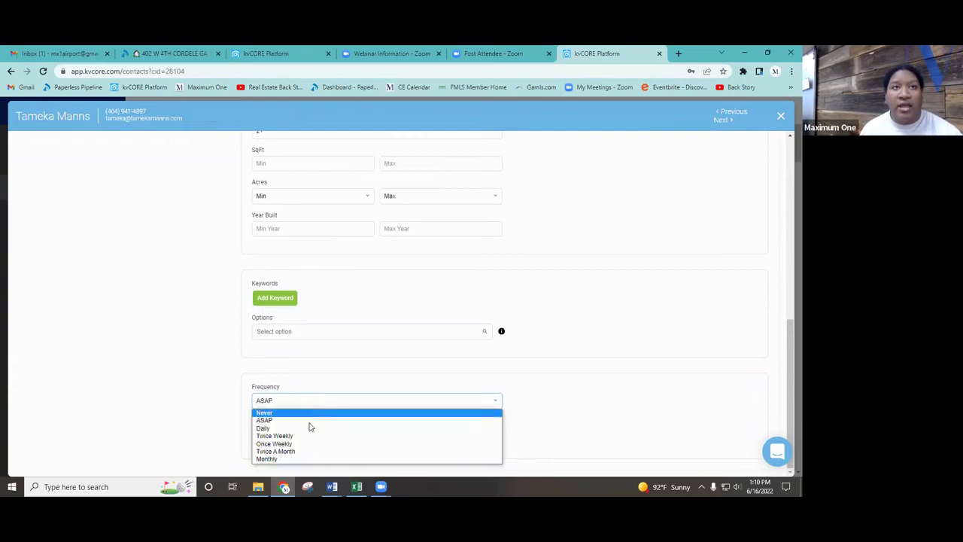
{"action": "left_click", "coordinate": [309, 431]}
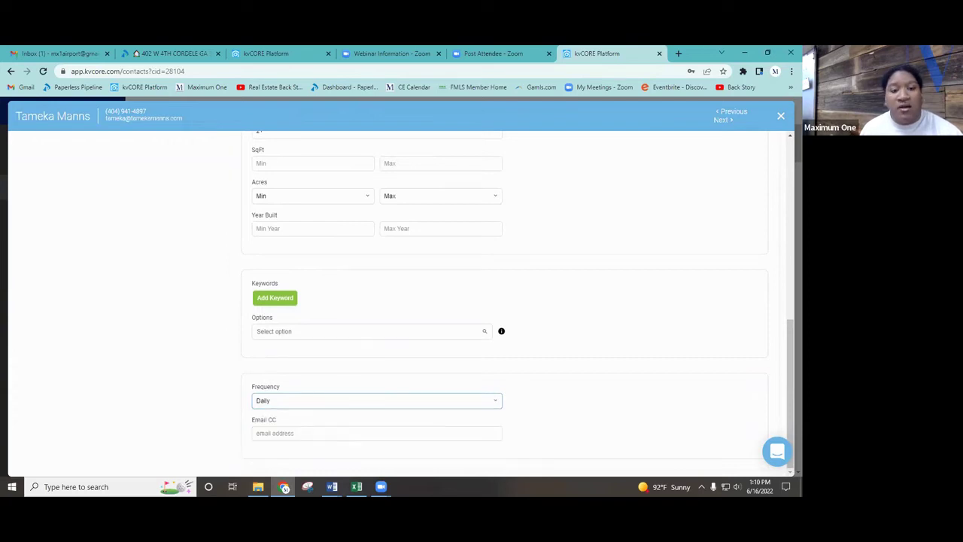
Step: Set the property alert's frequency to Once Weekly and review the alert settings
{"action": "left_click", "coordinate": [297, 404]}
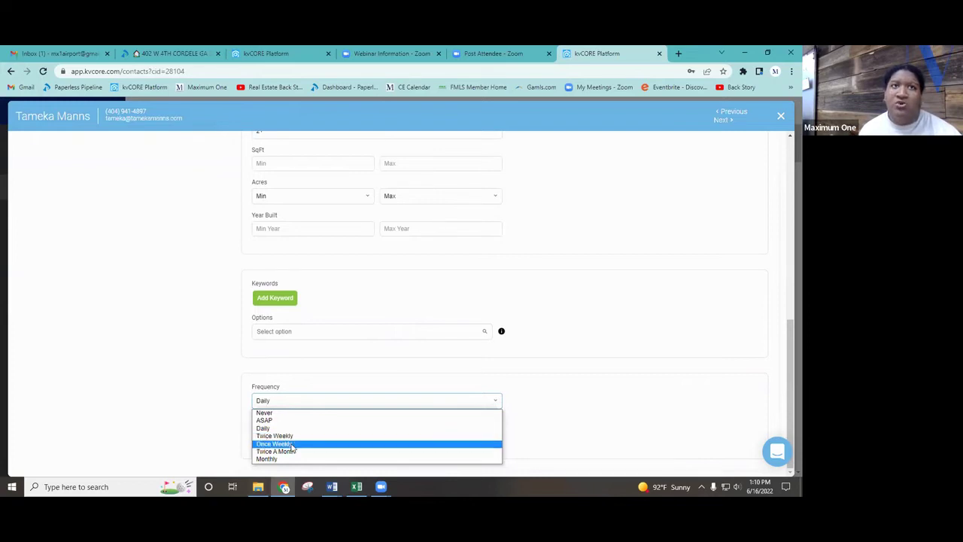
{"action": "left_click", "coordinate": [292, 445]}
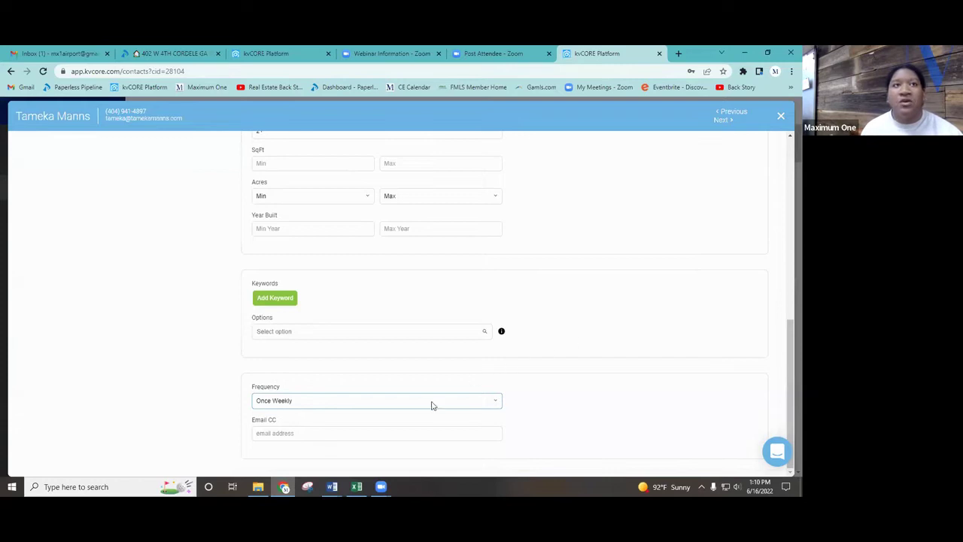
{"action": "scroll", "coordinate": [458, 391], "scroll_direction": "up", "scroll_amount": 10}
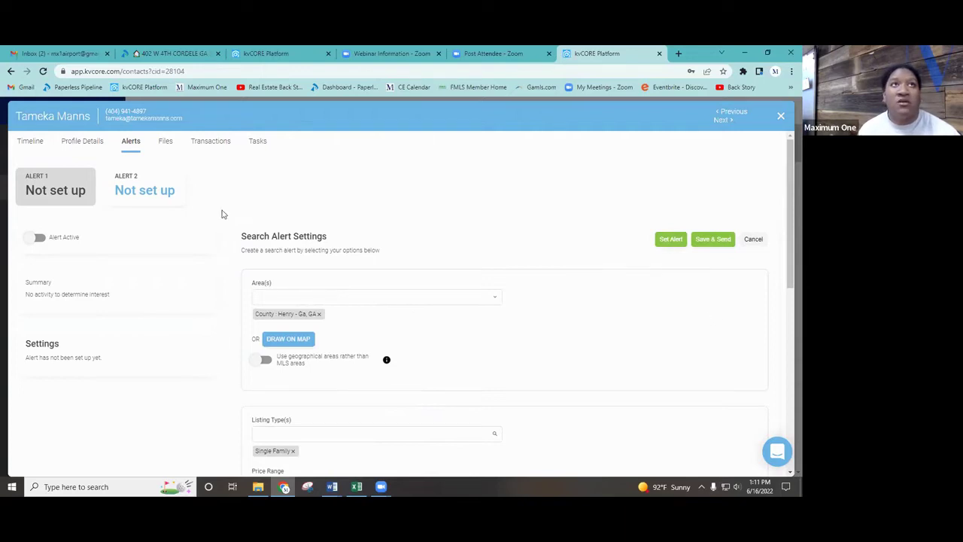
{"action": "scroll", "coordinate": [290, 293], "scroll_direction": "down", "scroll_amount": 6}
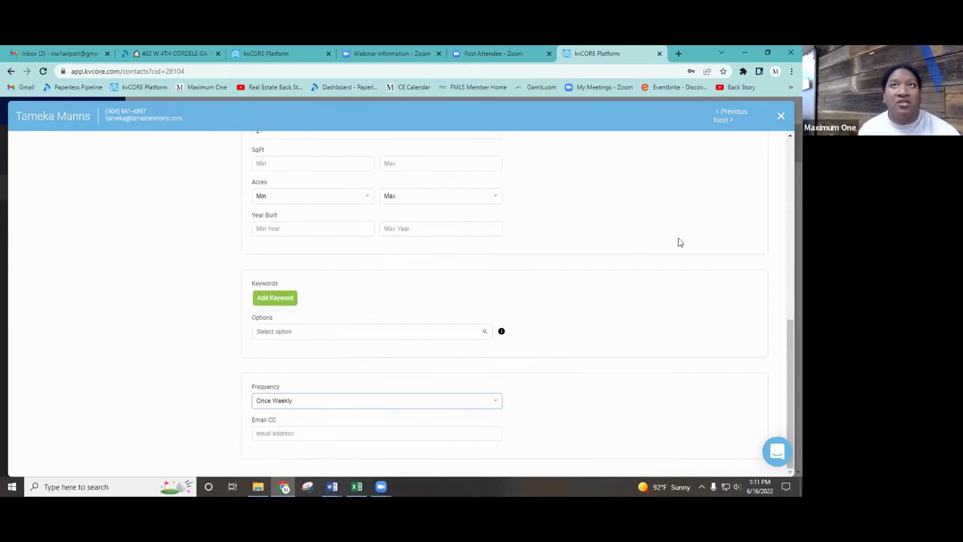
Step: Cancel the property alert without saving it and close the lead's contact record
{"action": "scroll", "coordinate": [679, 242], "scroll_direction": "up", "scroll_amount": 10}
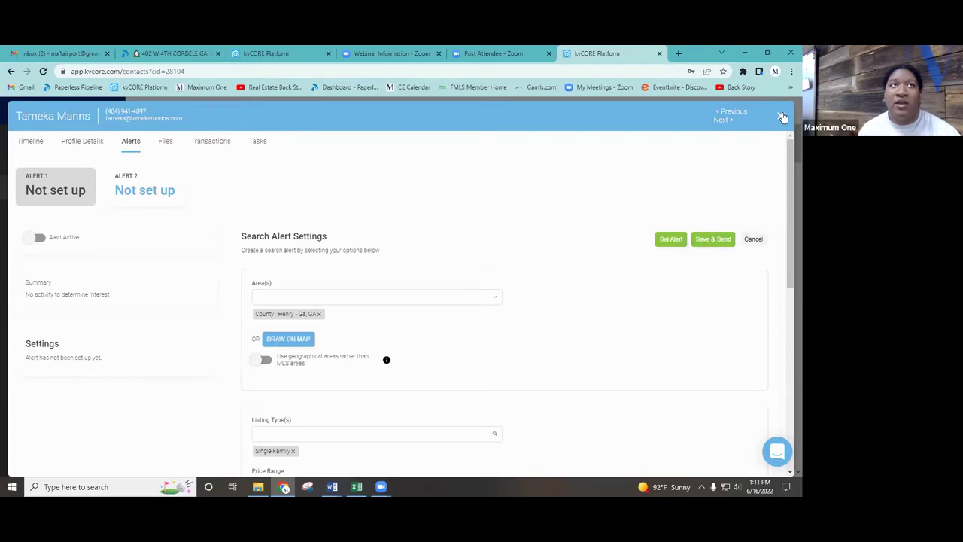
{"action": "left_click", "coordinate": [752, 239]}
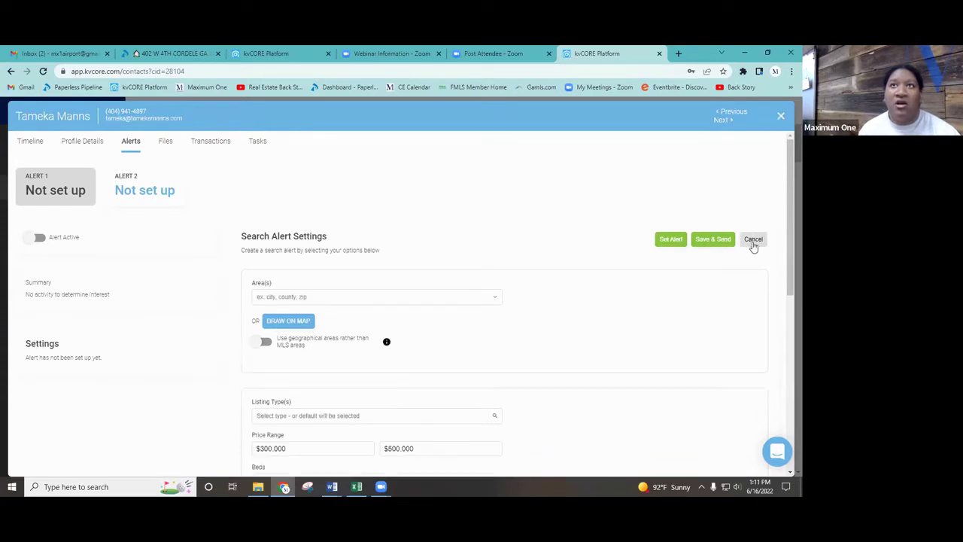
{"action": "left_click", "coordinate": [781, 117]}
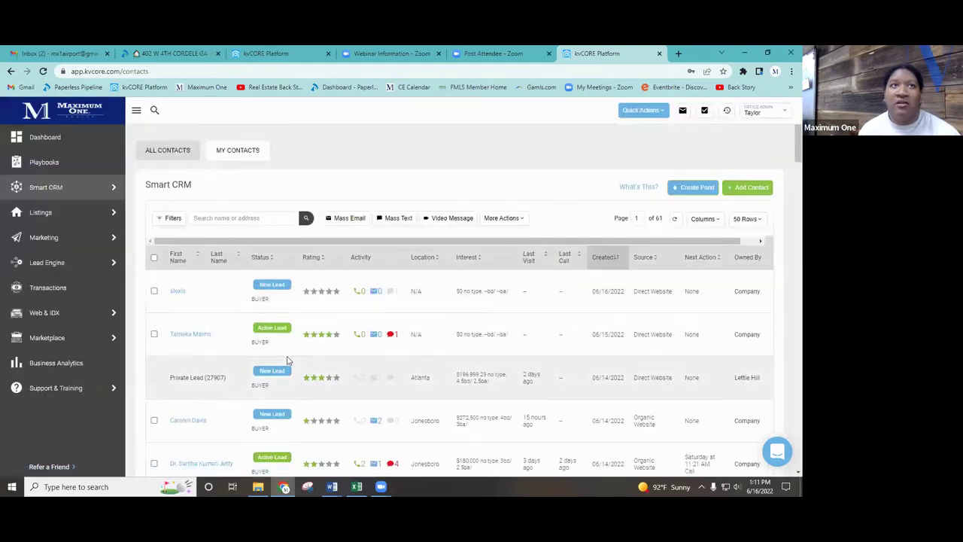
Step: Open the company-owned new buyer lead from Atlanta created 06/10/2022 in the Smart CRM contact list
{"action": "scroll", "coordinate": [240, 358], "scroll_direction": "down", "scroll_amount": 3}
{"action": "scroll", "coordinate": [226, 360], "scroll_direction": "down", "scroll_amount": 3}
{"action": "scroll", "coordinate": [192, 361], "scroll_direction": "up", "scroll_amount": 3}
{"action": "scroll", "coordinate": [191, 361], "scroll_direction": "down", "scroll_amount": 5}
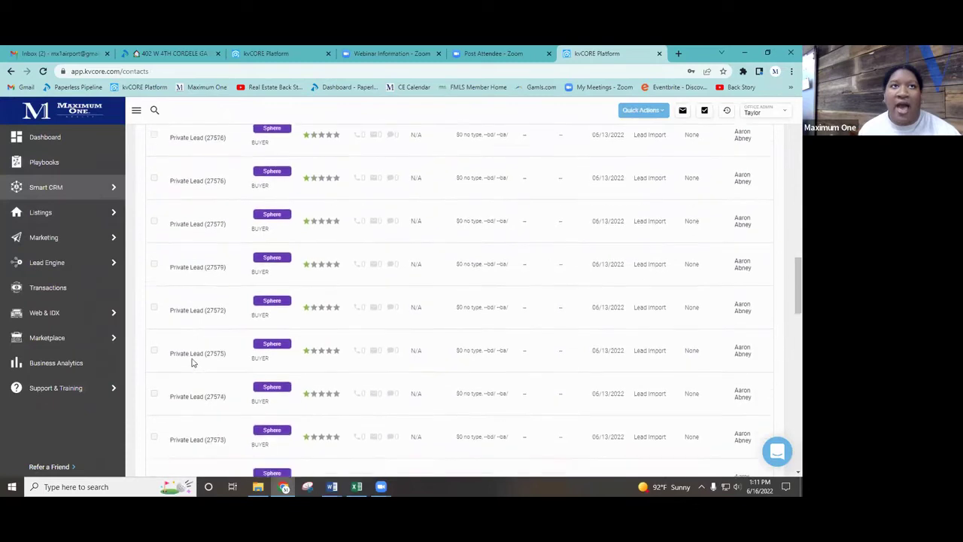
{"action": "scroll", "coordinate": [191, 361], "scroll_direction": "down", "scroll_amount": 5}
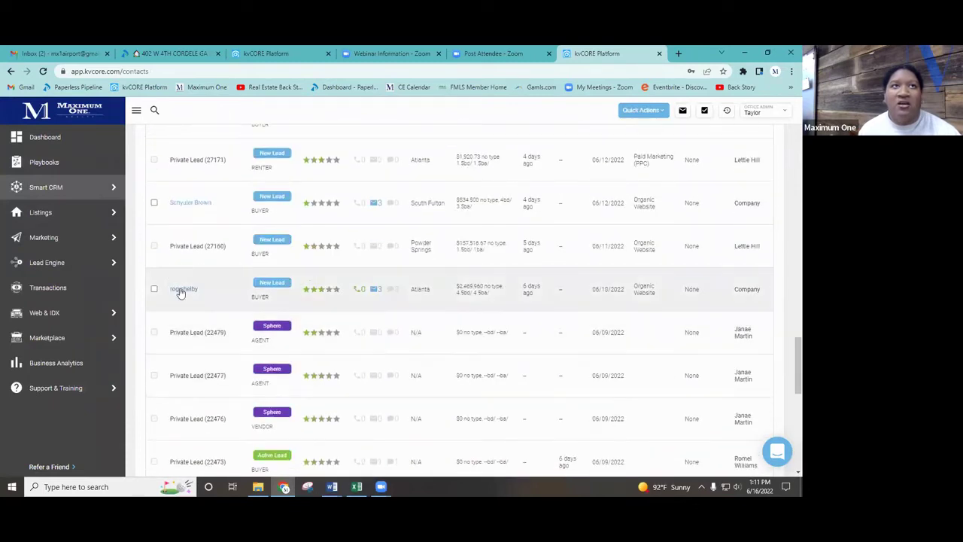
{"action": "left_click", "coordinate": [183, 290]}
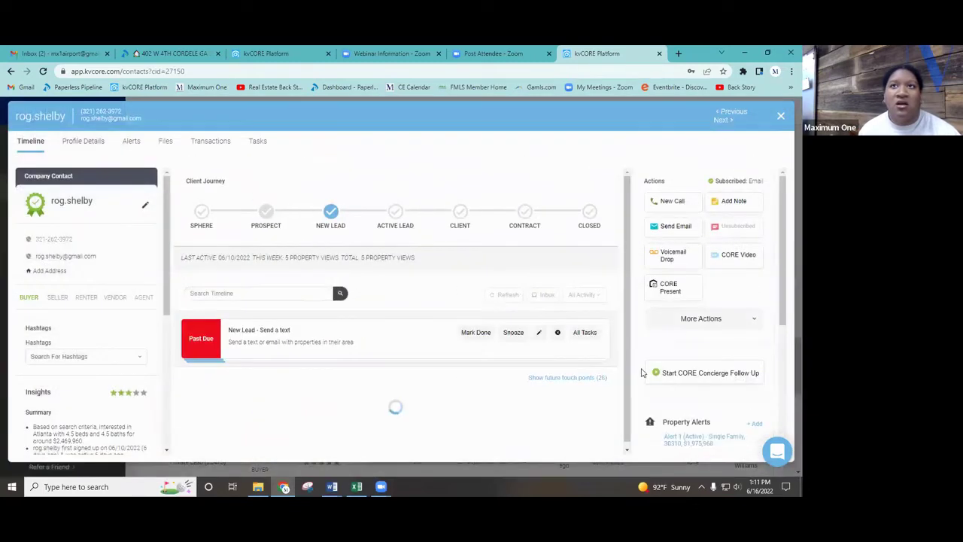
Step: Examine the lead's property alerts, active campaigns and activity timeline down to the properties the lead viewed
{"action": "scroll", "coordinate": [678, 376], "scroll_direction": "down", "scroll_amount": 2}
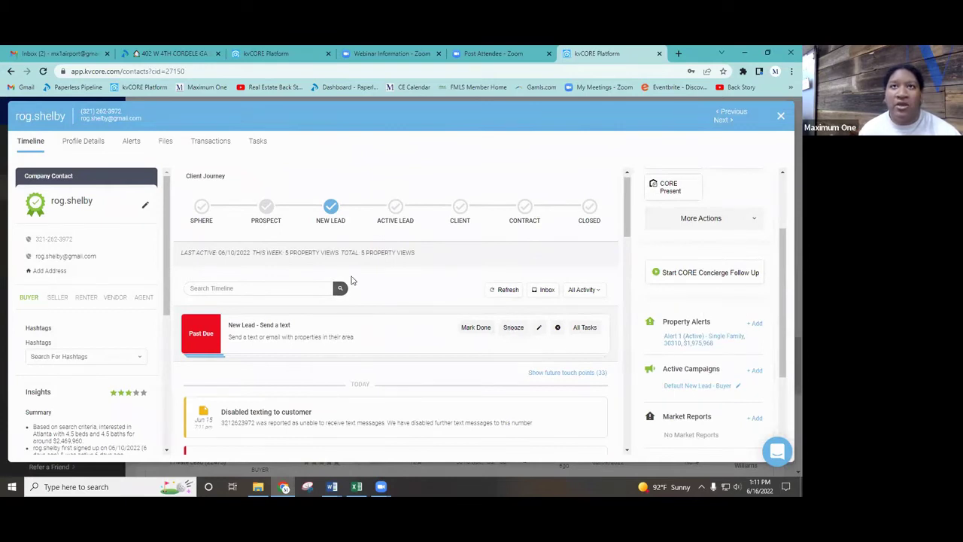
{"action": "scroll", "coordinate": [350, 281], "scroll_direction": "down", "scroll_amount": 10}
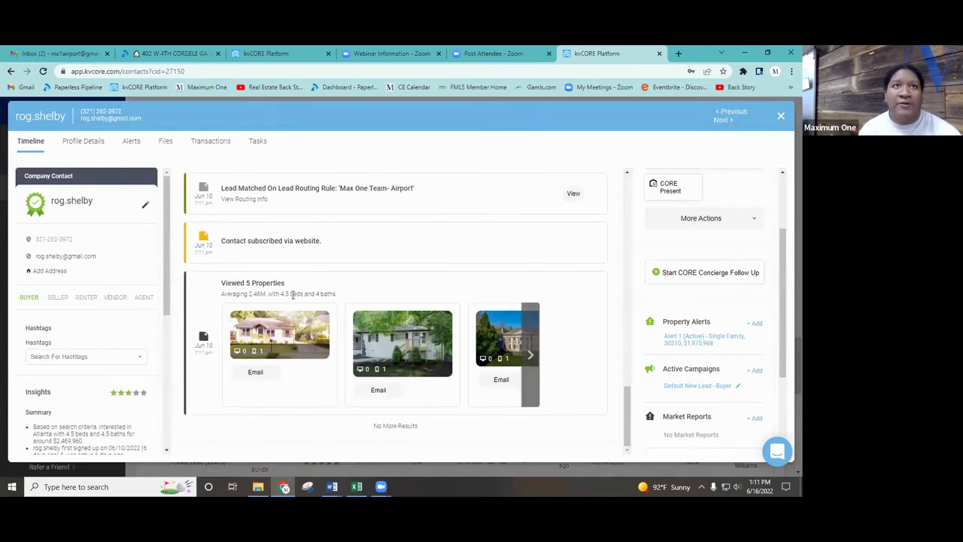
{"action": "scroll", "coordinate": [323, 290], "scroll_direction": "up", "scroll_amount": 3}
{"action": "scroll", "coordinate": [280, 391], "scroll_direction": "down", "scroll_amount": 3}
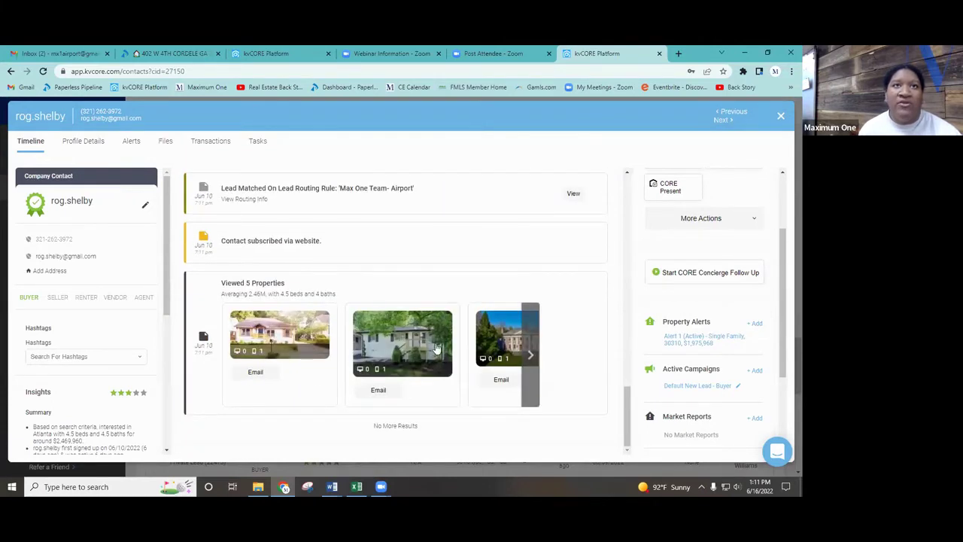
Step: Review the lead's timeline of tasks, sent emails and text messages back to the newest entries, and close the contact record
{"action": "scroll", "coordinate": [240, 309], "scroll_direction": "up", "scroll_amount": 1}
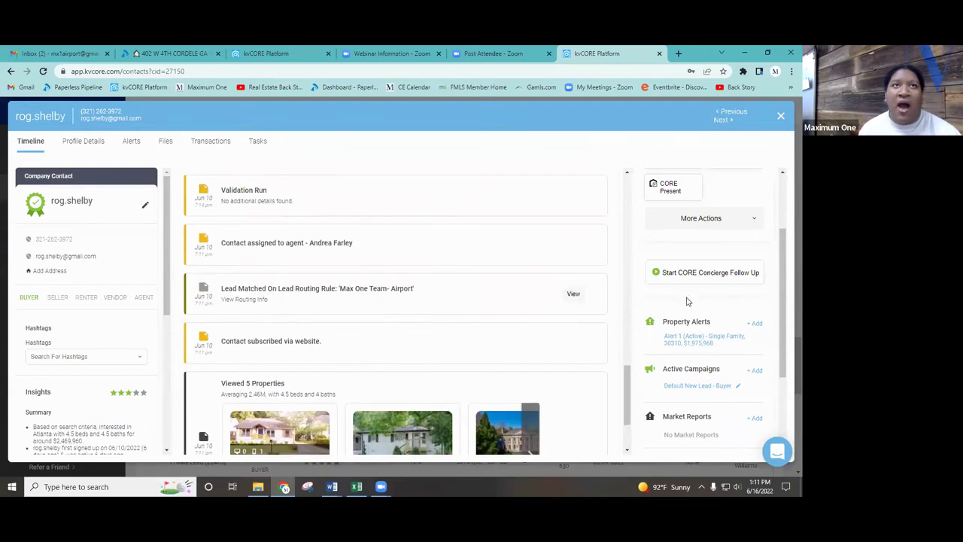
{"action": "scroll", "coordinate": [375, 294], "scroll_direction": "up", "scroll_amount": 3}
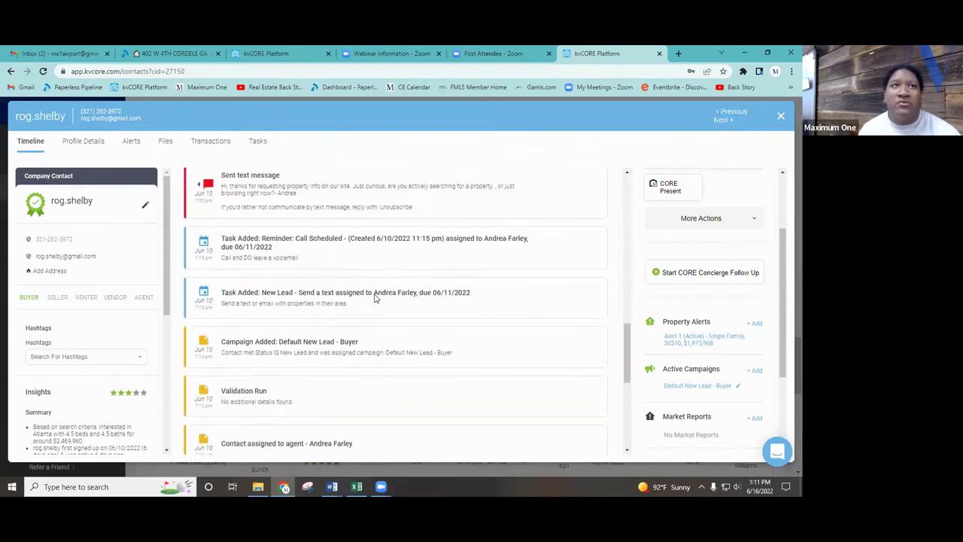
{"action": "scroll", "coordinate": [237, 222], "scroll_direction": "up", "scroll_amount": 5}
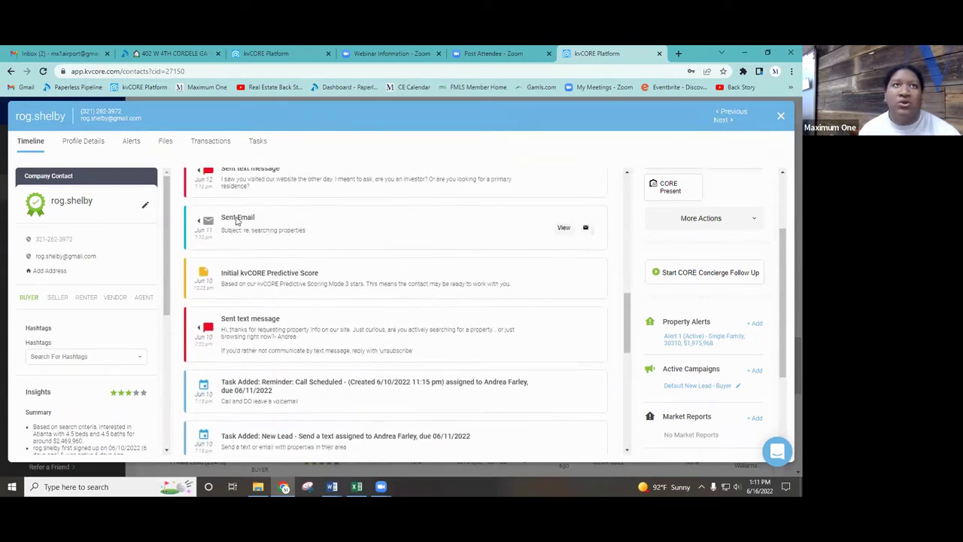
{"action": "scroll", "coordinate": [248, 225], "scroll_direction": "up", "scroll_amount": 5}
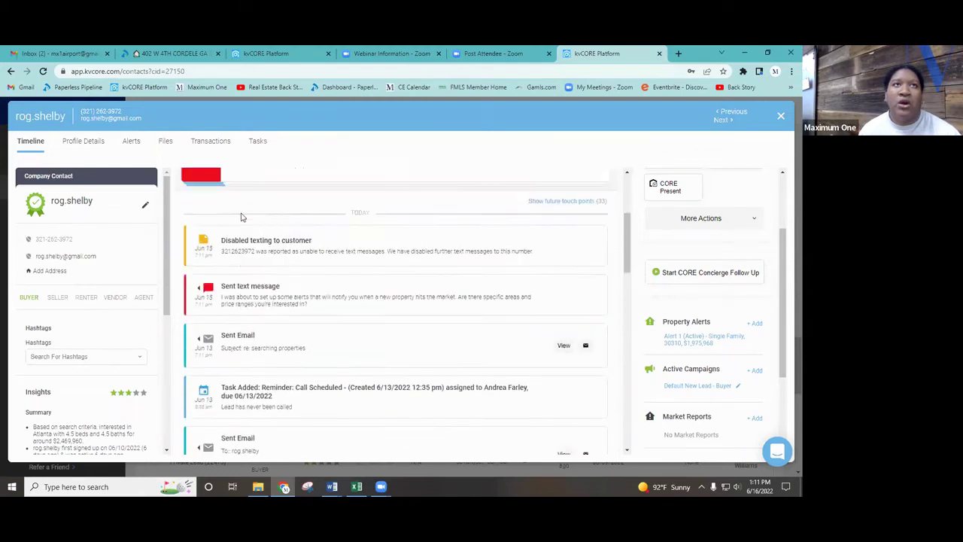
{"action": "left_click", "coordinate": [781, 115]}
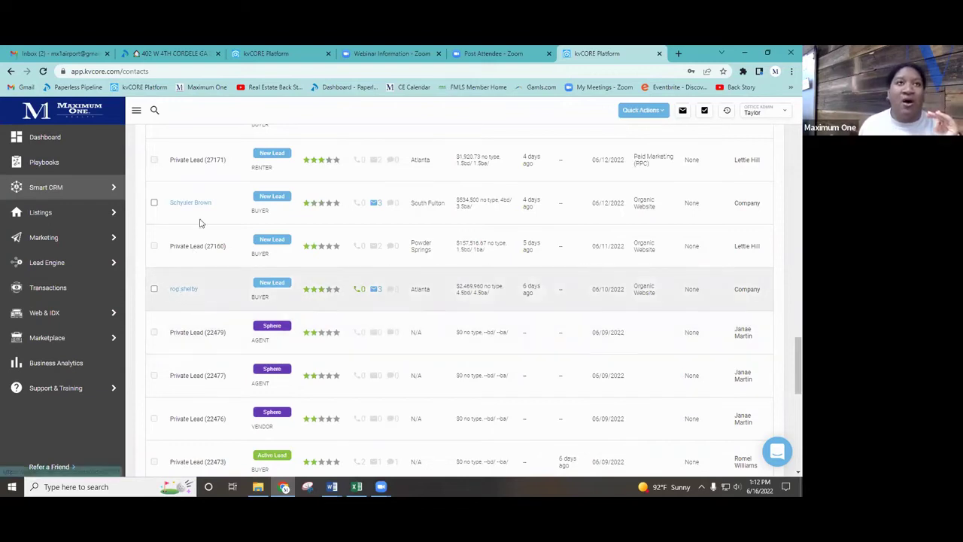
Step: Open the company-owned active buyer lead created 06/15/2022 and examine its timeline of campaigns, text messages and status changes
{"action": "scroll", "coordinate": [199, 215], "scroll_direction": "up", "scroll_amount": 10}
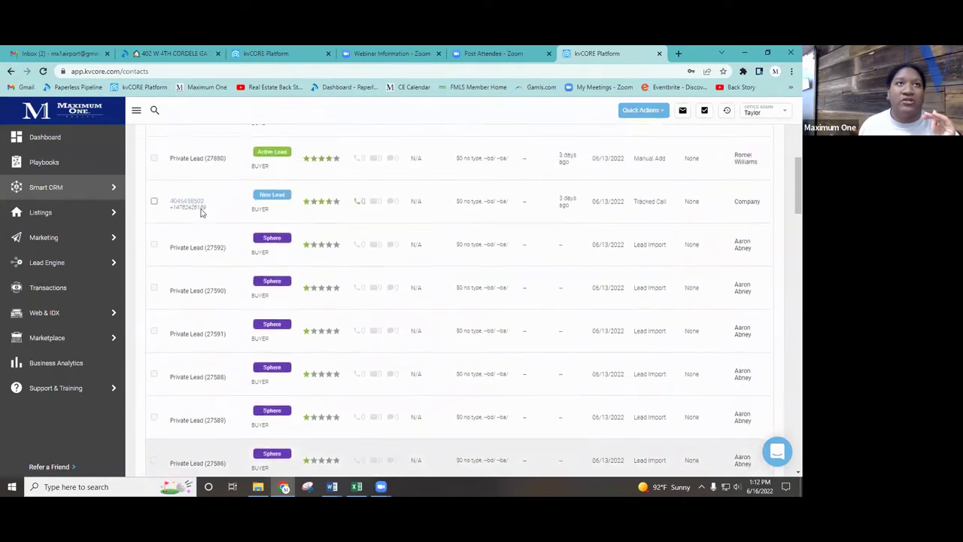
{"action": "left_click", "coordinate": [184, 283]}
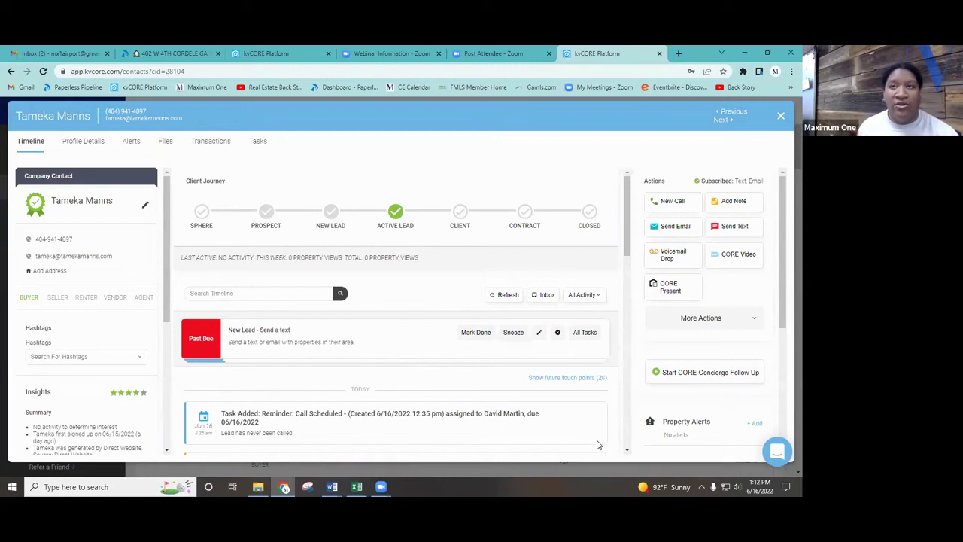
{"action": "scroll", "coordinate": [412, 252], "scroll_direction": "down", "scroll_amount": 3}
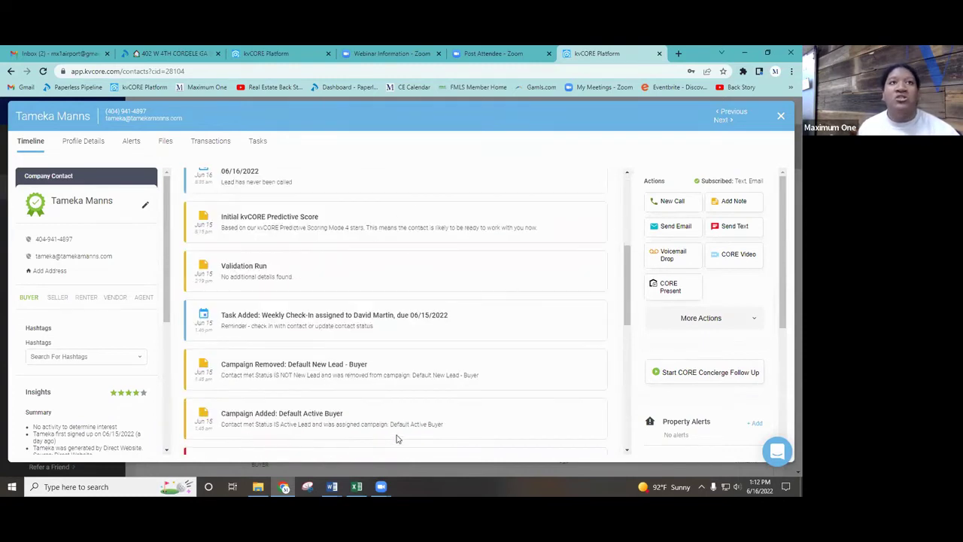
{"action": "scroll", "coordinate": [343, 283], "scroll_direction": "up", "scroll_amount": 2}
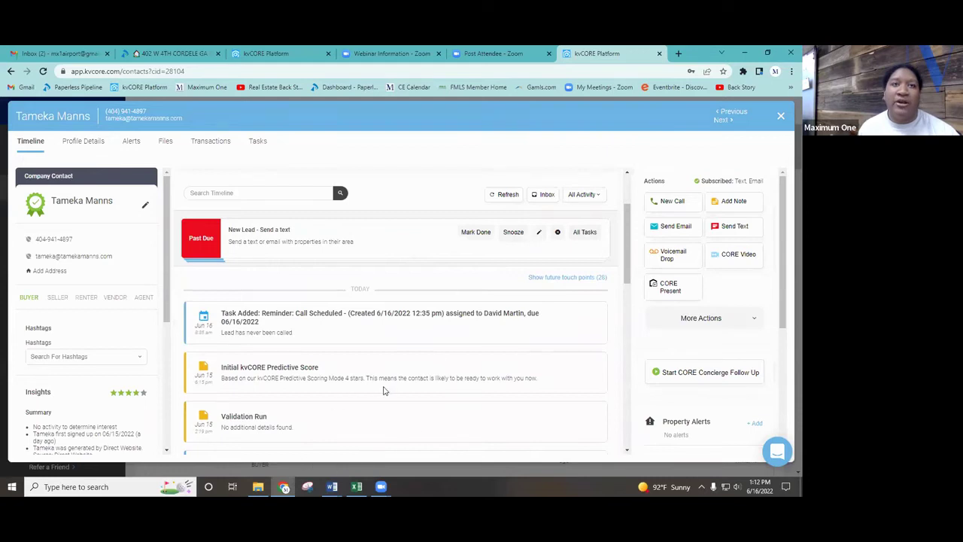
{"action": "scroll", "coordinate": [384, 390], "scroll_direction": "down", "scroll_amount": 3}
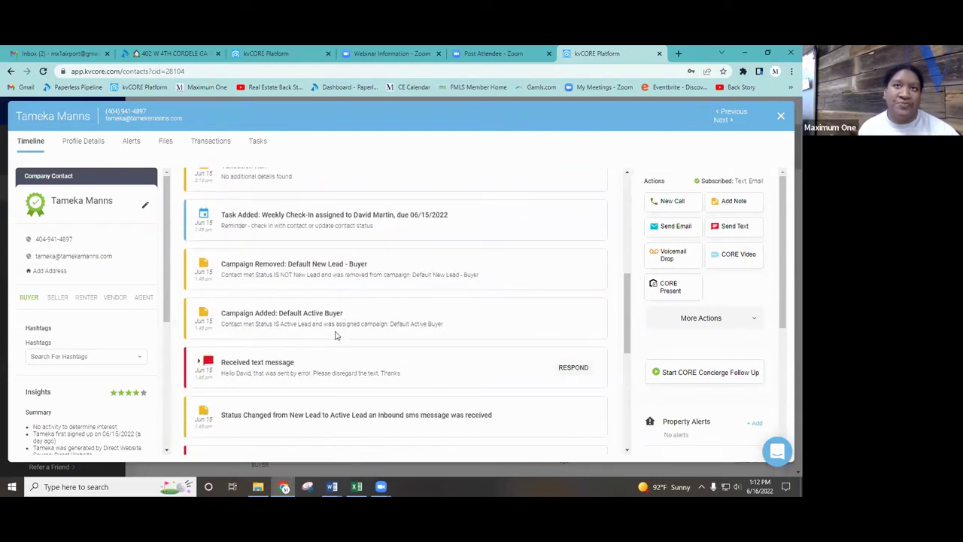
{"action": "scroll", "coordinate": [256, 302], "scroll_direction": "down", "scroll_amount": 2}
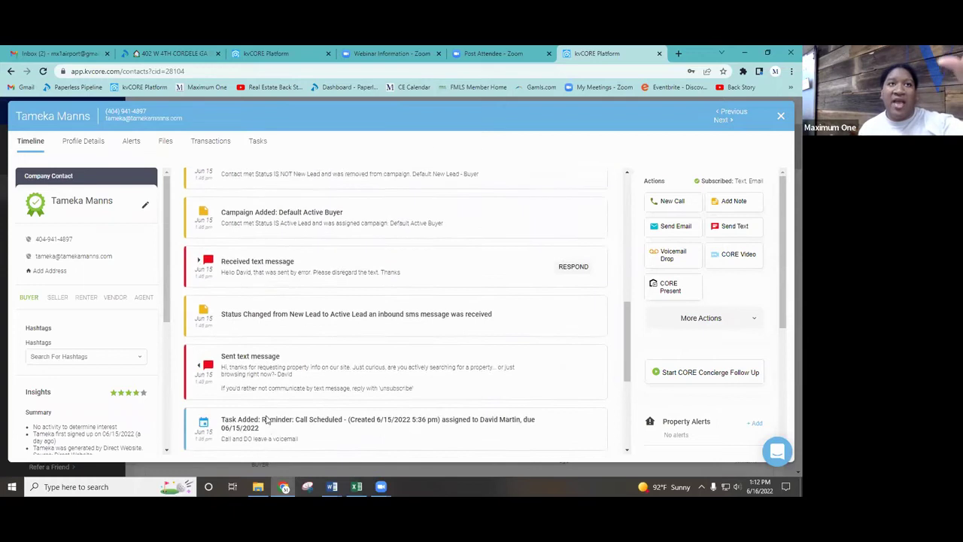
{"action": "scroll", "coordinate": [300, 445], "scroll_direction": "up", "scroll_amount": 6}
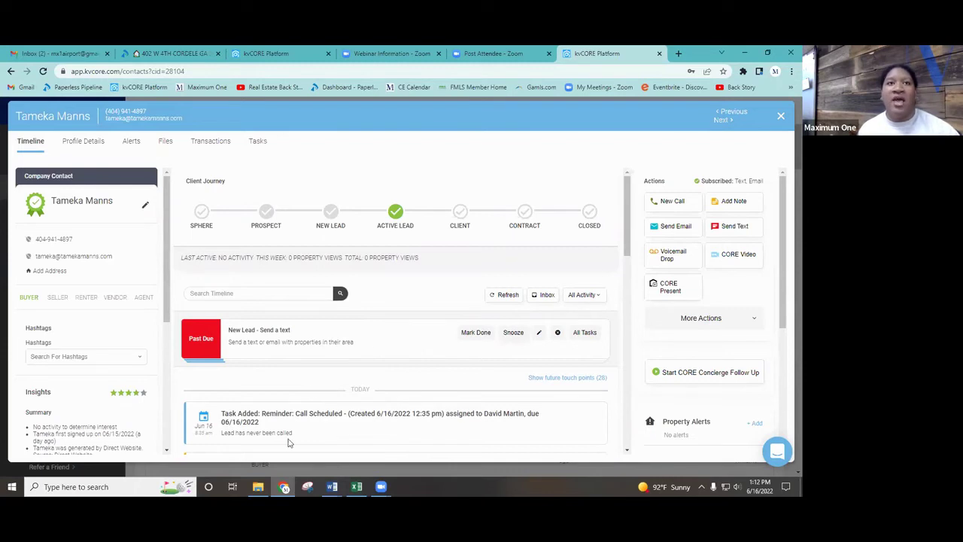
Step: Review the active lead's client journey, contact actions, property alerts and active campaigns, and close the contact record
{"action": "scroll", "coordinate": [316, 374], "scroll_direction": "down", "scroll_amount": 1}
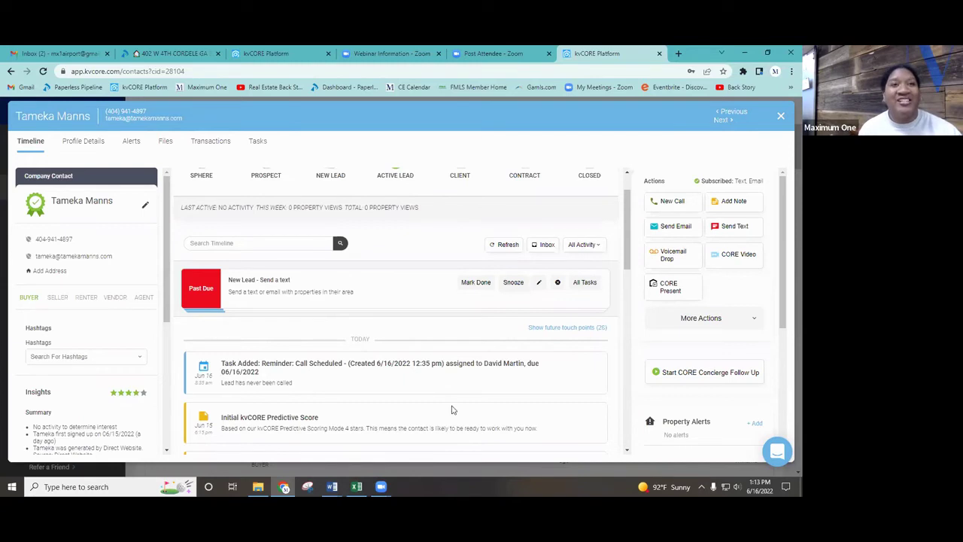
{"action": "scroll", "coordinate": [451, 410], "scroll_direction": "up", "scroll_amount": 2}
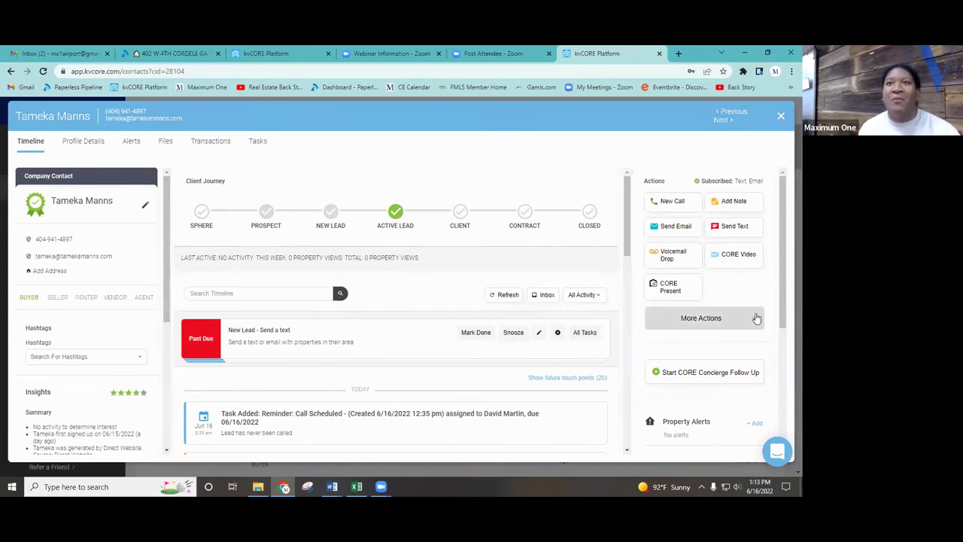
{"action": "scroll", "coordinate": [694, 335], "scroll_direction": "down", "scroll_amount": 2}
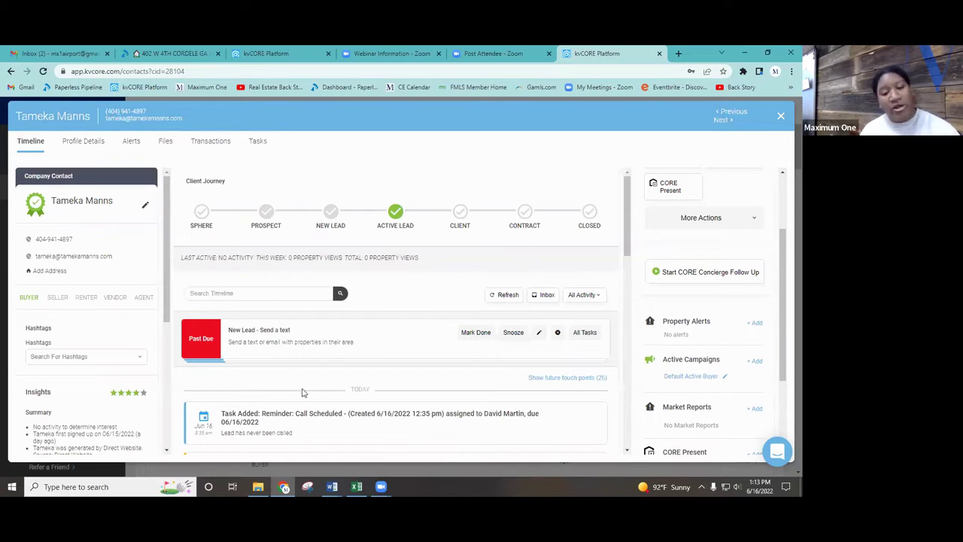
{"action": "scroll", "coordinate": [677, 246], "scroll_direction": "up", "scroll_amount": 2}
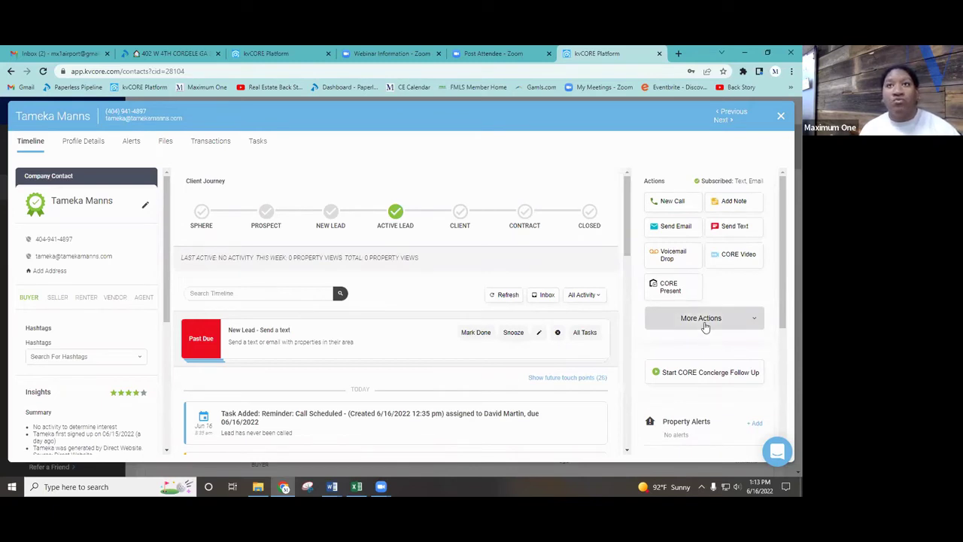
{"action": "left_click", "coordinate": [705, 325]}
{"action": "left_click", "coordinate": [781, 116]}
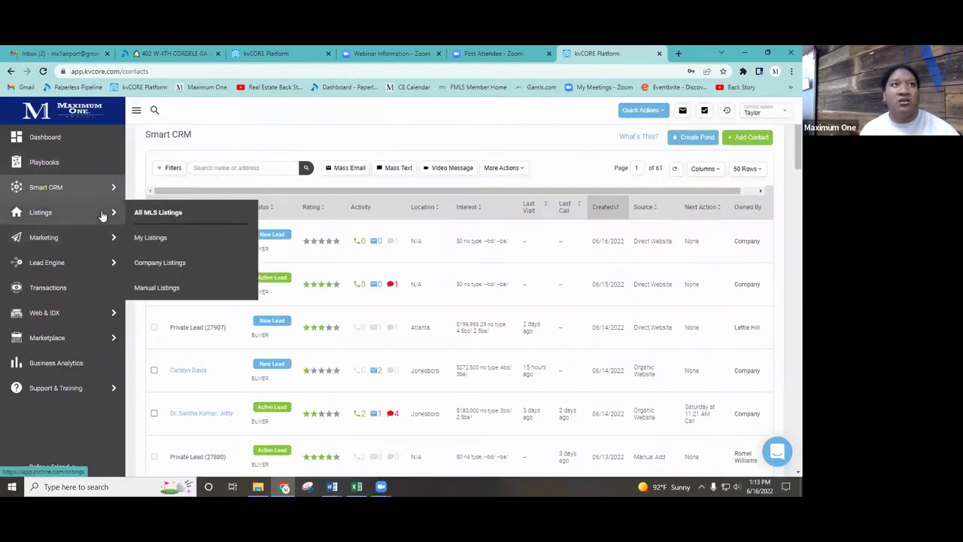
Step: Show the company listings and open the $539,000 single-family listing in Senoia, GA
{"action": "left_click", "coordinate": [170, 265]}
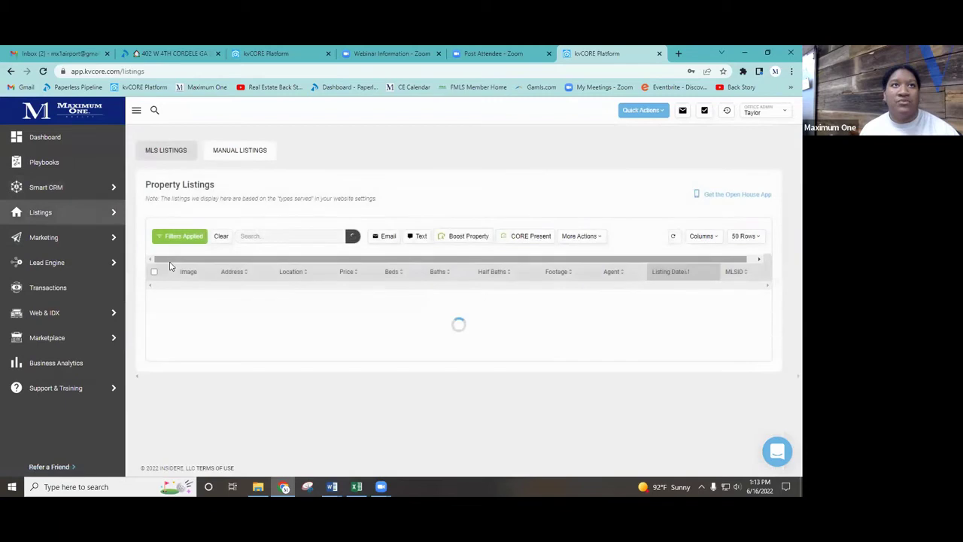
{"action": "mouse_move", "coordinate": [75, 192]}
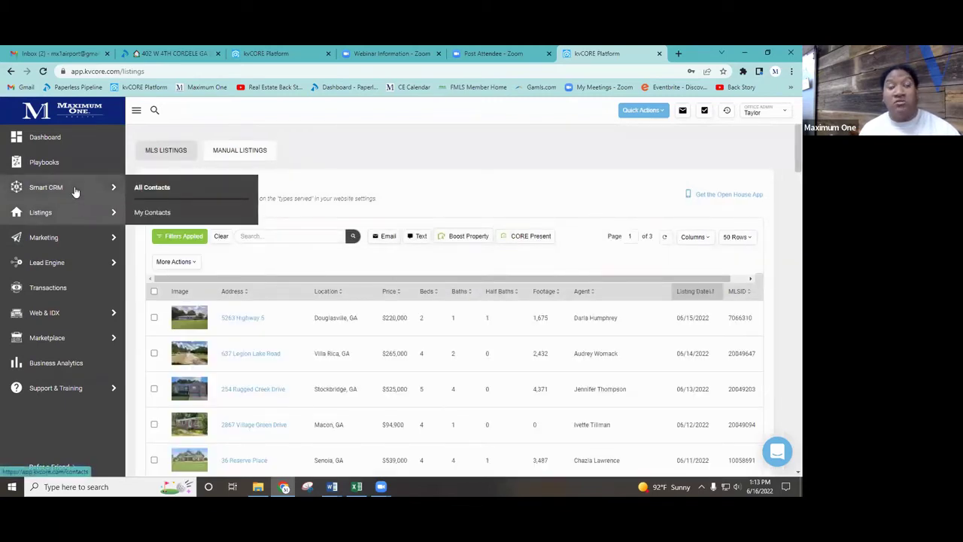
{"action": "mouse_move", "coordinate": [96, 228]}
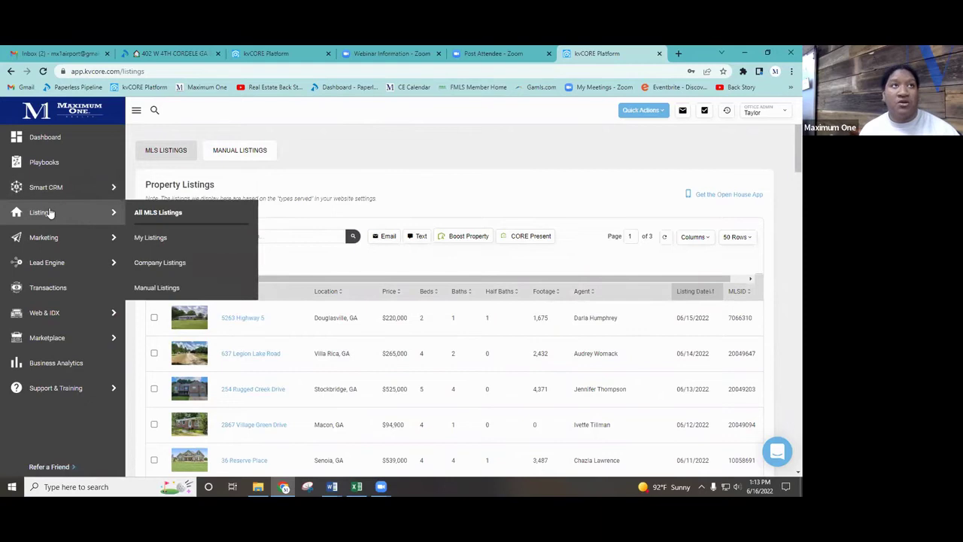
{"action": "left_click", "coordinate": [161, 262]}
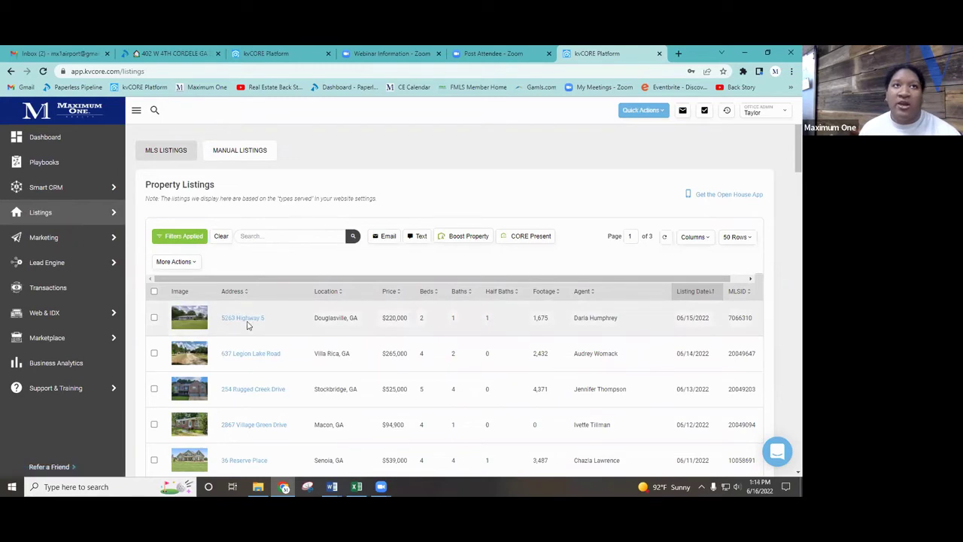
{"action": "scroll", "coordinate": [227, 400], "scroll_direction": "down", "scroll_amount": 2}
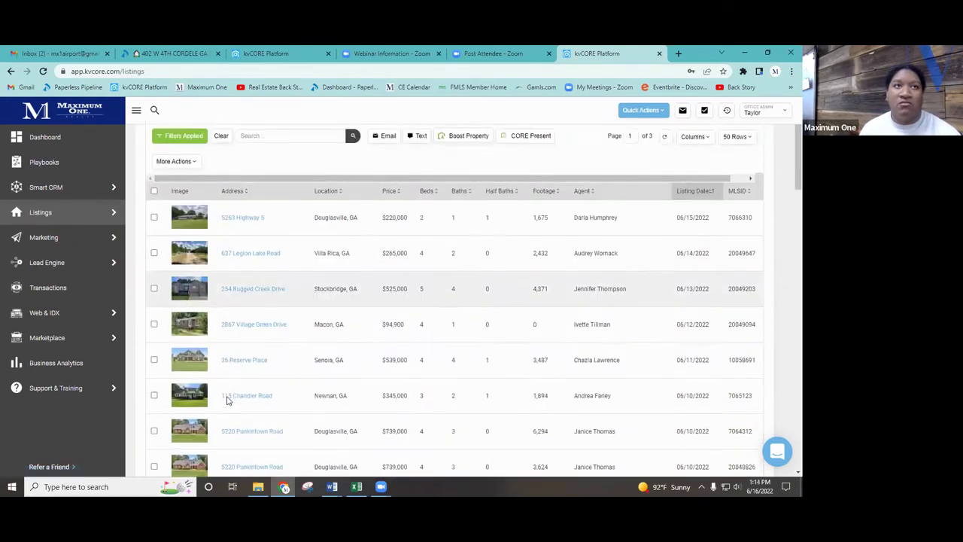
{"action": "left_click", "coordinate": [247, 361]}
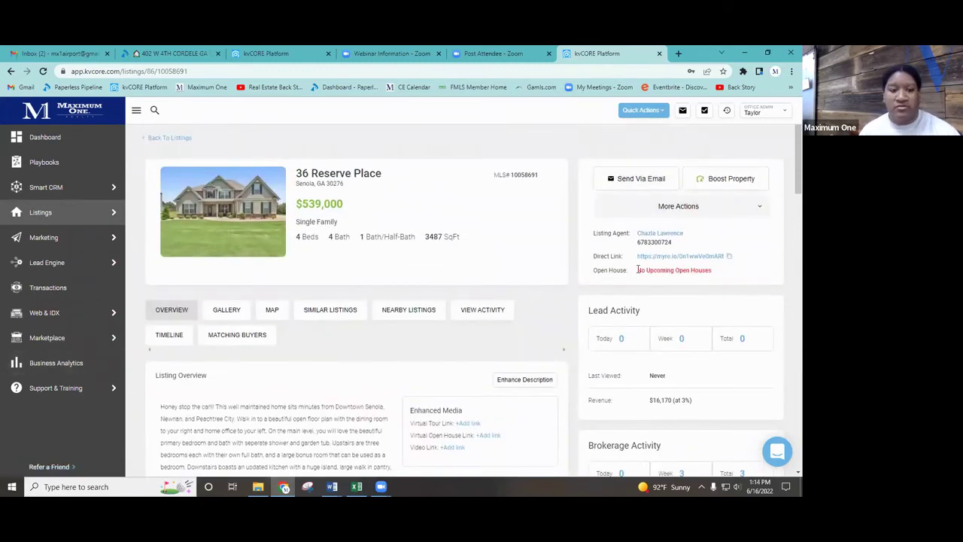
Step: Review the additional actions for sharing, printing and posting the Senoia listing without choosing any
{"action": "left_click", "coordinate": [704, 205]}
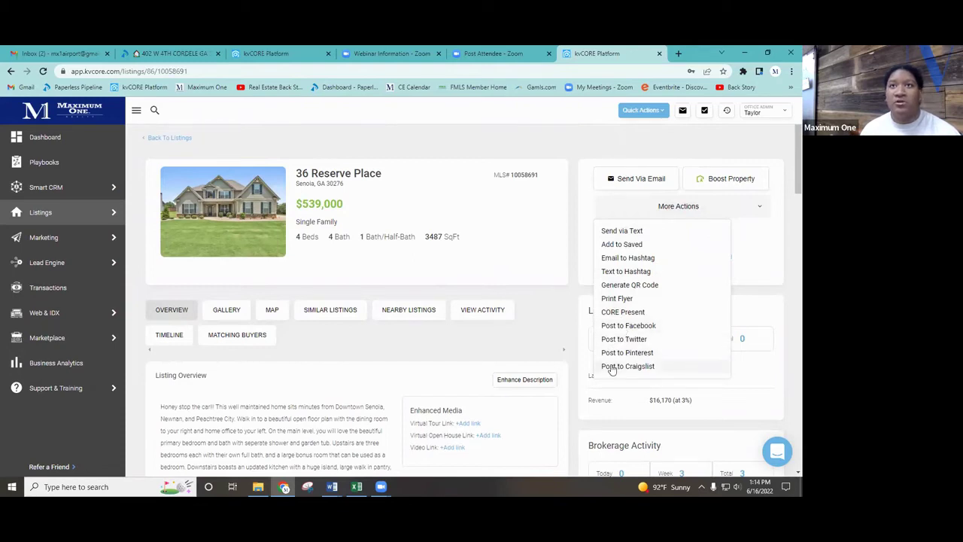
{"action": "left_click", "coordinate": [563, 333]}
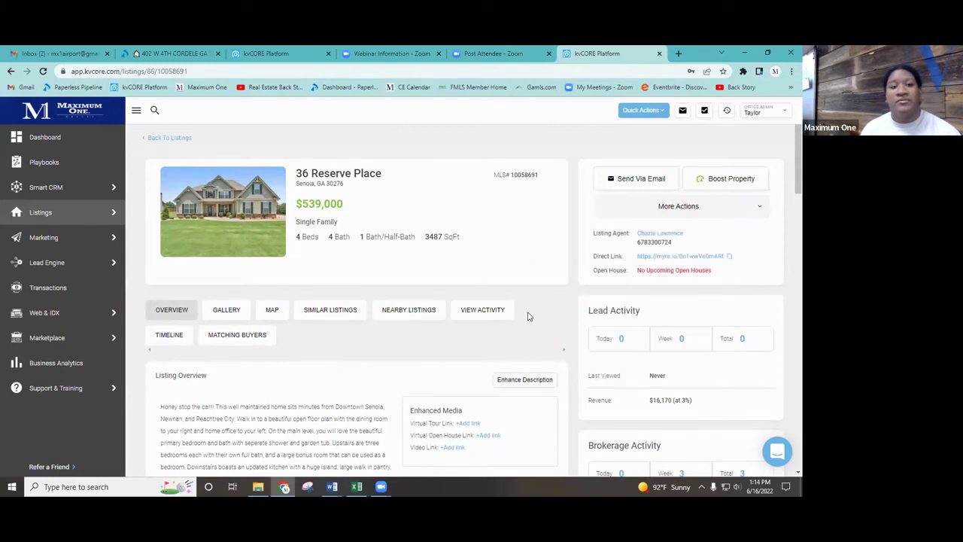
{"action": "left_click", "coordinate": [649, 213]}
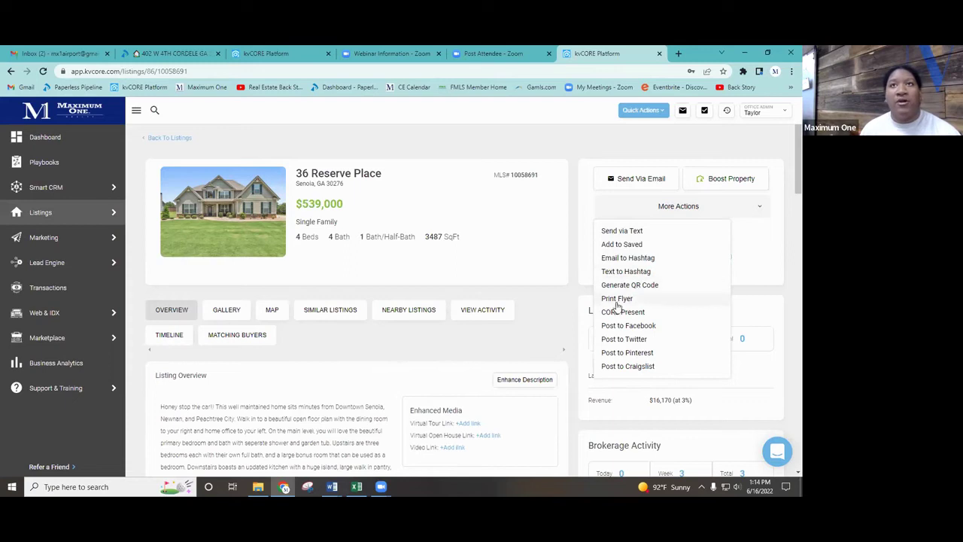
{"action": "left_click", "coordinate": [511, 329]}
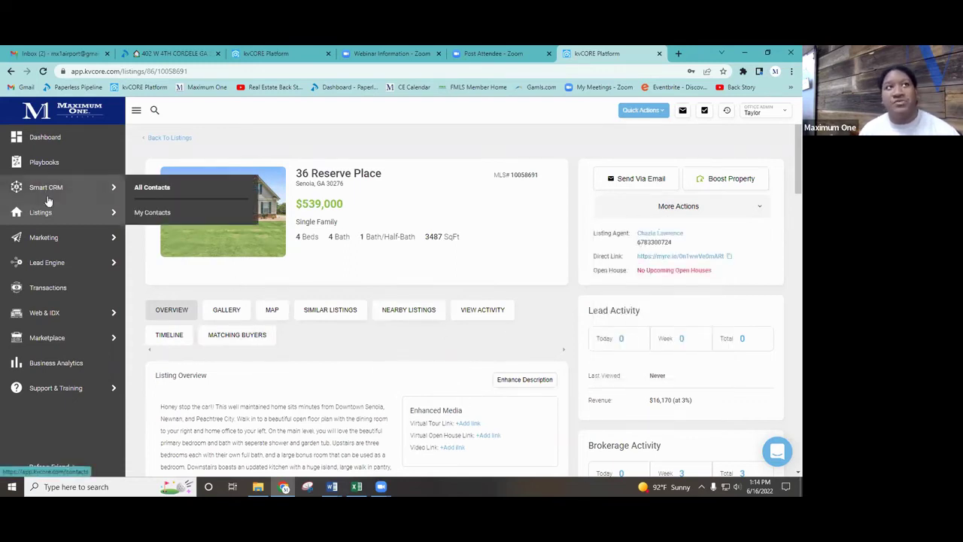
Step: Look over the available marketing tools and open CORE Listing Machine
{"action": "mouse_move", "coordinate": [124, 211]}
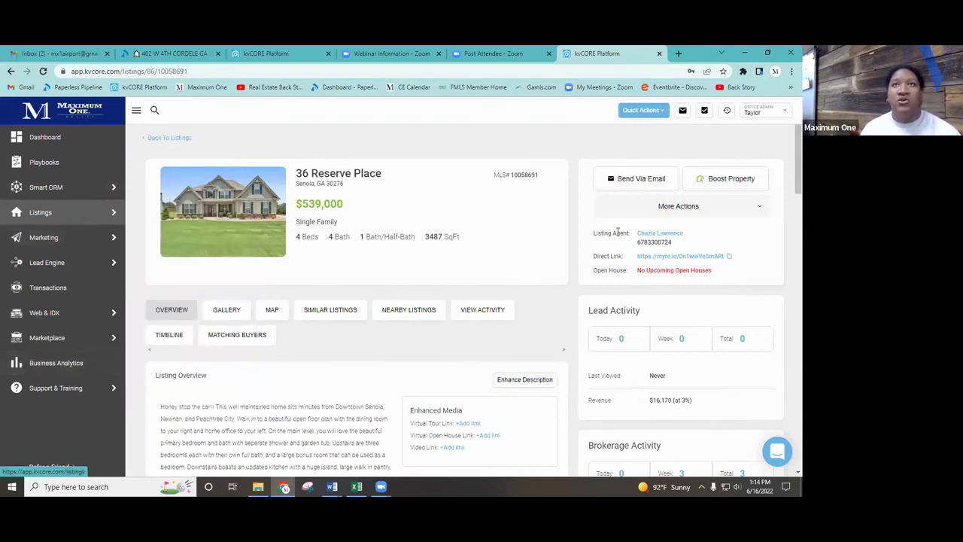
{"action": "mouse_move", "coordinate": [117, 240]}
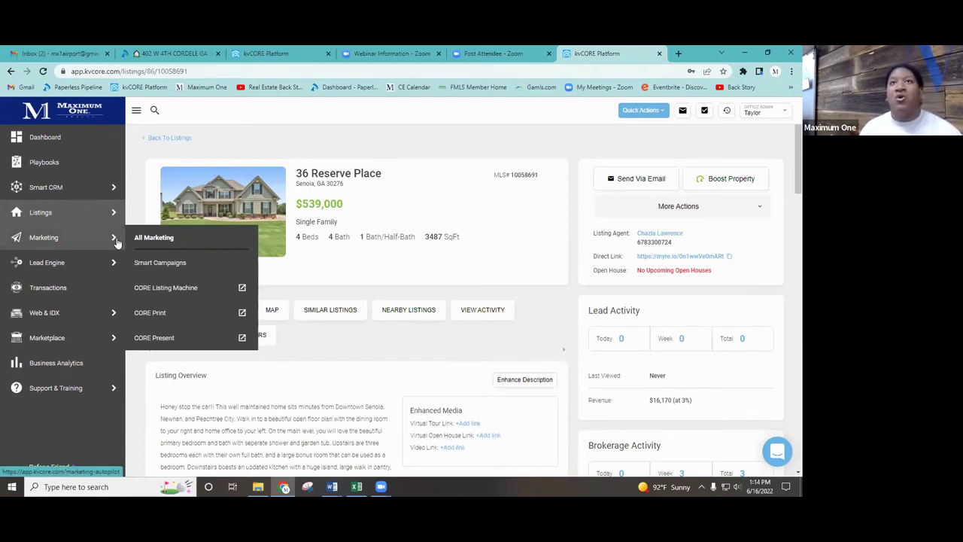
{"action": "mouse_move", "coordinate": [57, 334]}
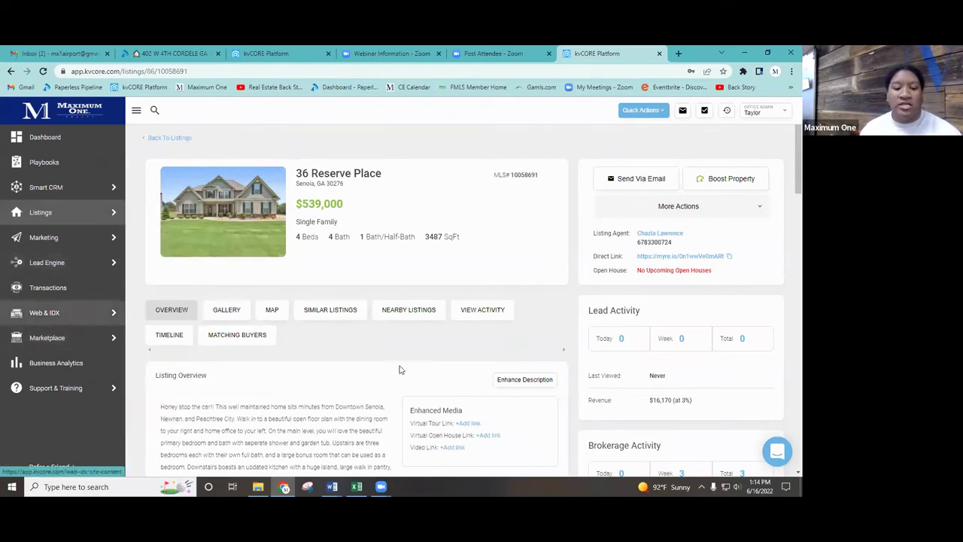
{"action": "mouse_move", "coordinate": [73, 230]}
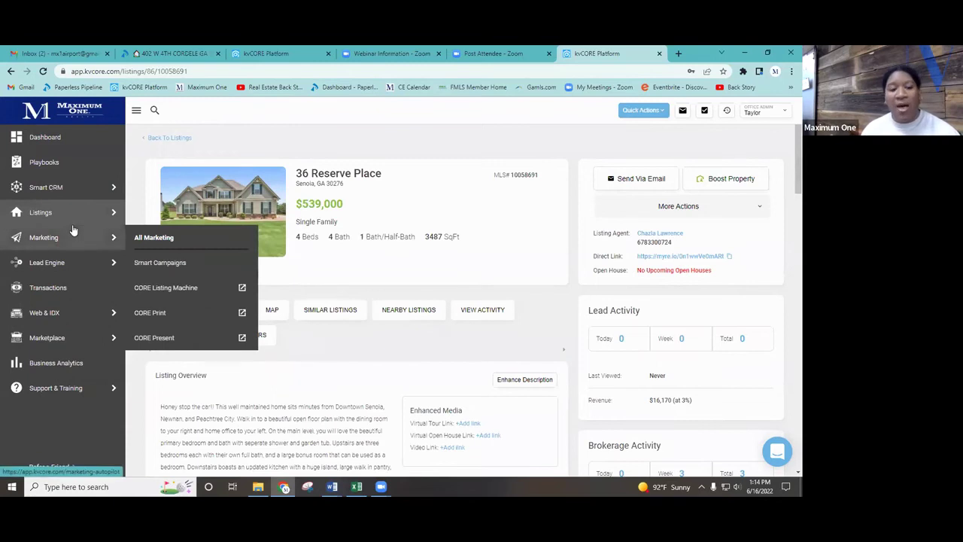
{"action": "mouse_move", "coordinate": [60, 274]}
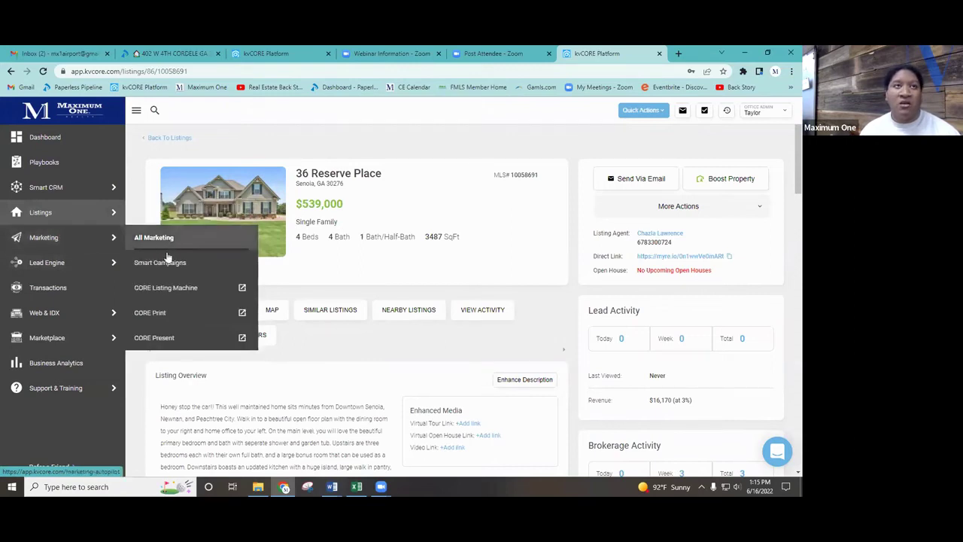
{"action": "left_click", "coordinate": [173, 298]}
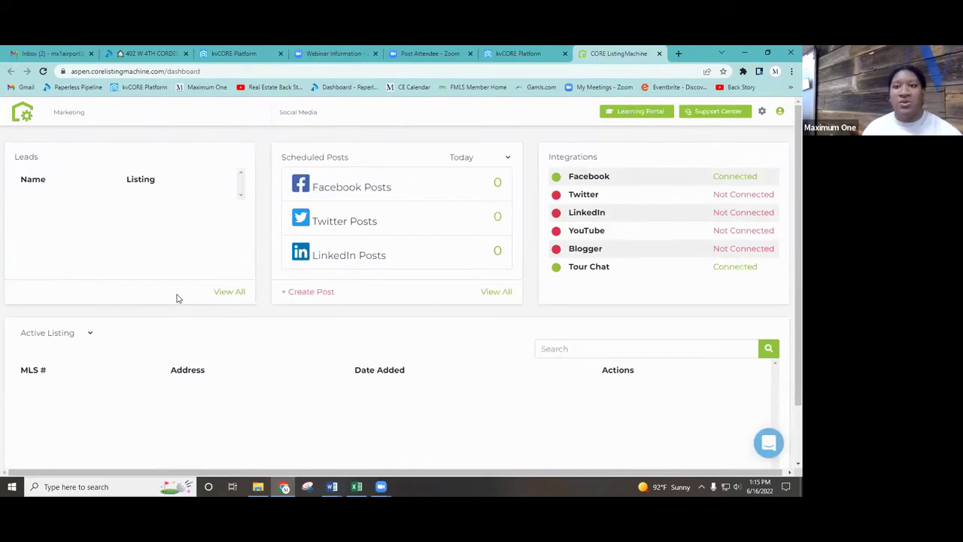
Step: Open the social media setup and view the Facebook, Twitter and LinkedIn connection options
{"action": "mouse_move", "coordinate": [276, 121]}
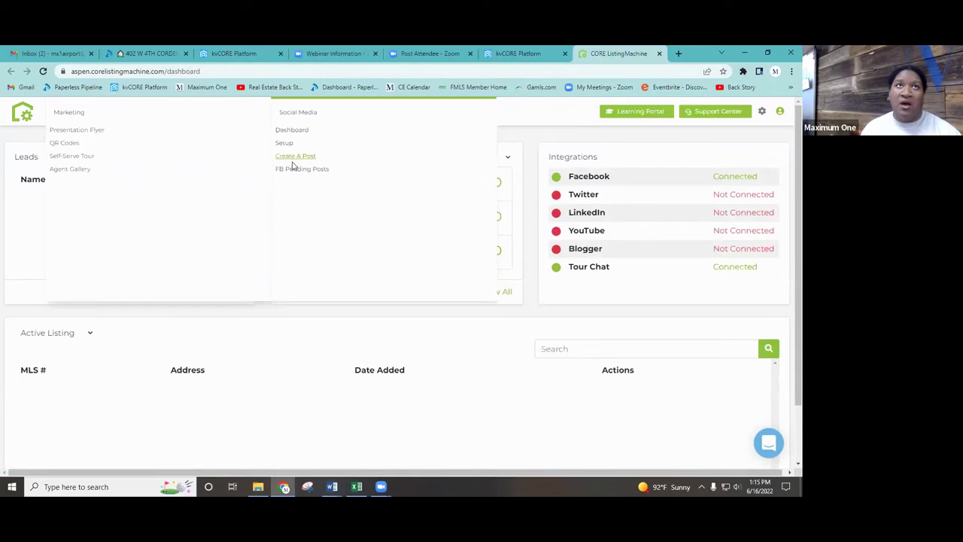
{"action": "left_click", "coordinate": [285, 143]}
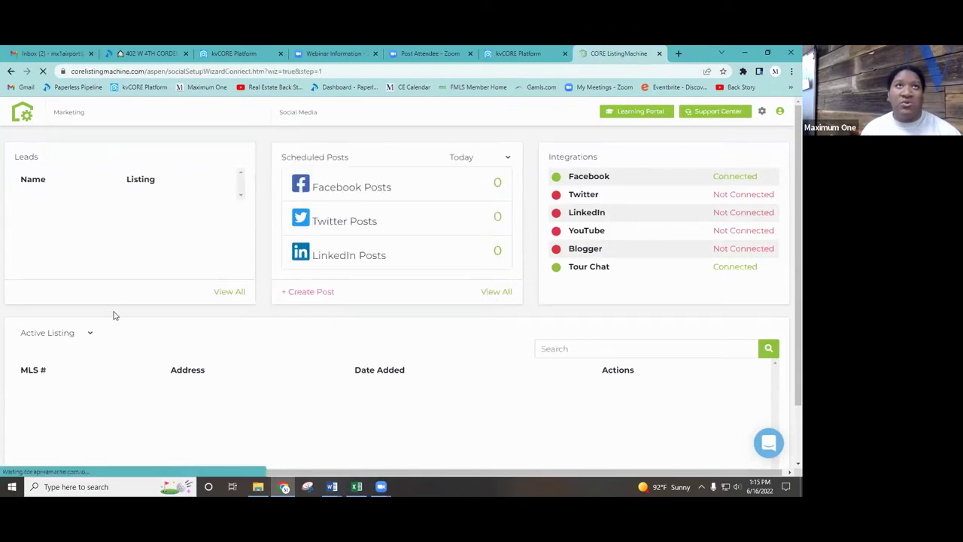
{"action": "scroll", "coordinate": [305, 308], "scroll_direction": "down", "scroll_amount": 3}
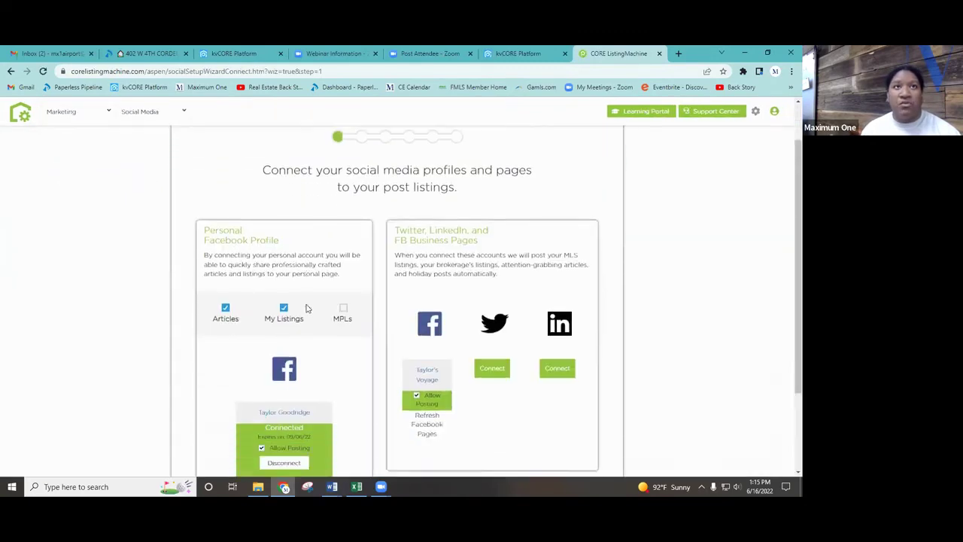